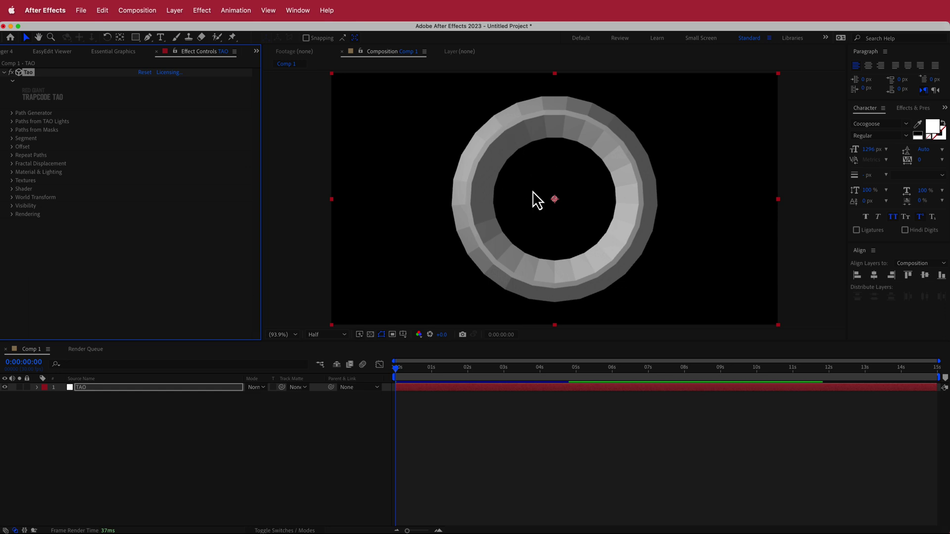
Reduce the Tao effect's Segments value to 4 in its Segment settings to form a diamond shape
{"action": "left_click", "coordinate": [12, 138]}
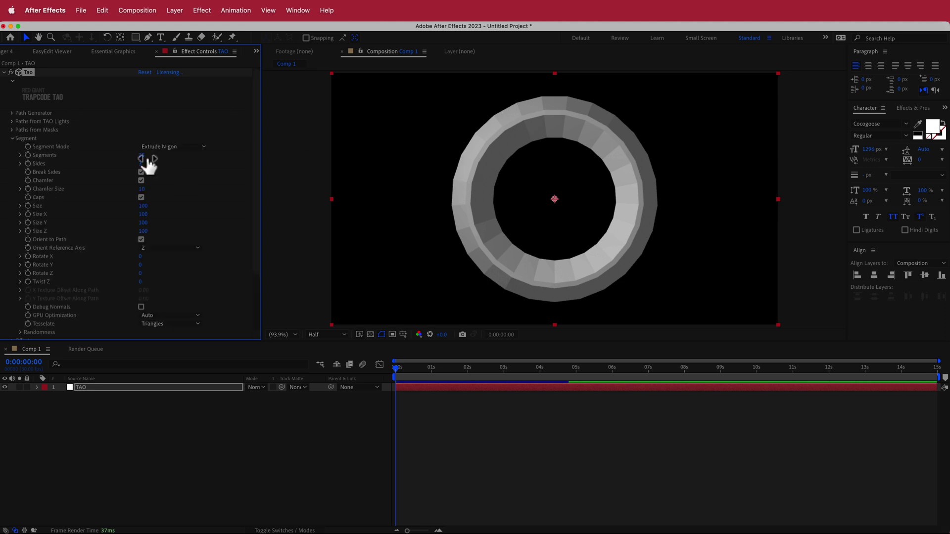
{"action": "mouse_move", "coordinate": [143, 156]}
{"action": "left_mouse_down"}
{"action": "mouse_move", "coordinate": [163, 157]}
{"action": "mouse_move", "coordinate": [119, 155]}
{"action": "mouse_move", "coordinate": [126, 155]}
{"action": "left_mouse_up"}
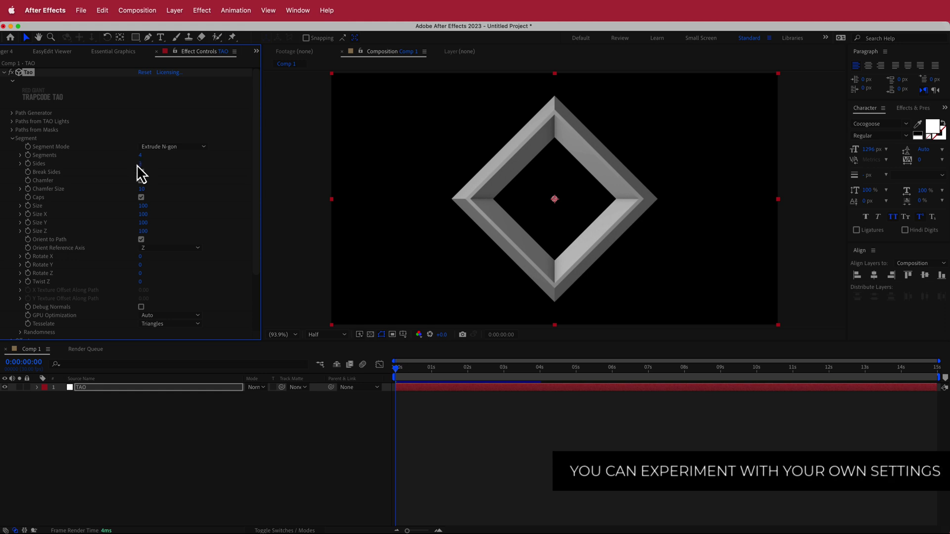
{"action": "mouse_move", "coordinate": [143, 165]}
{"action": "left_mouse_down"}
{"action": "mouse_move", "coordinate": [155, 166]}
{"action": "mouse_move", "coordinate": [141, 167]}
{"action": "left_mouse_up"}
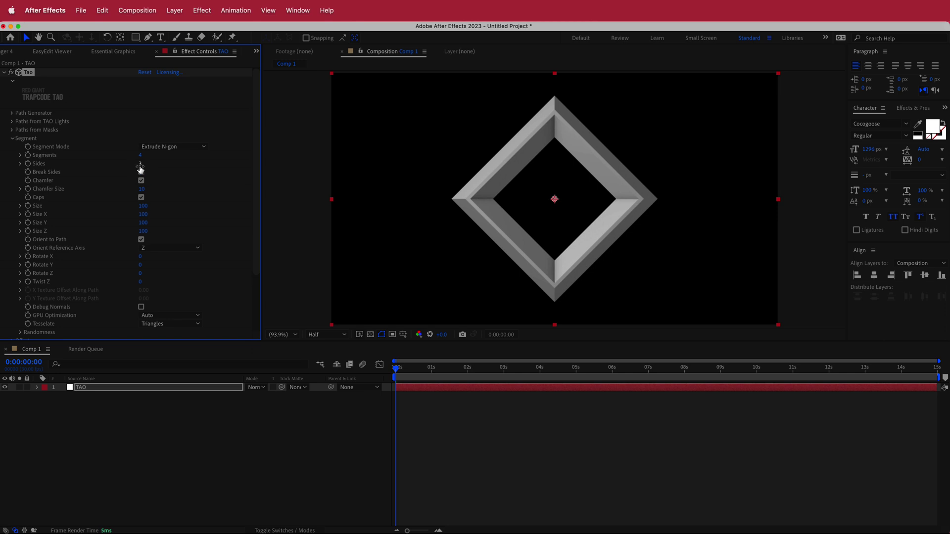
{"action": "left_click", "coordinate": [12, 139]}
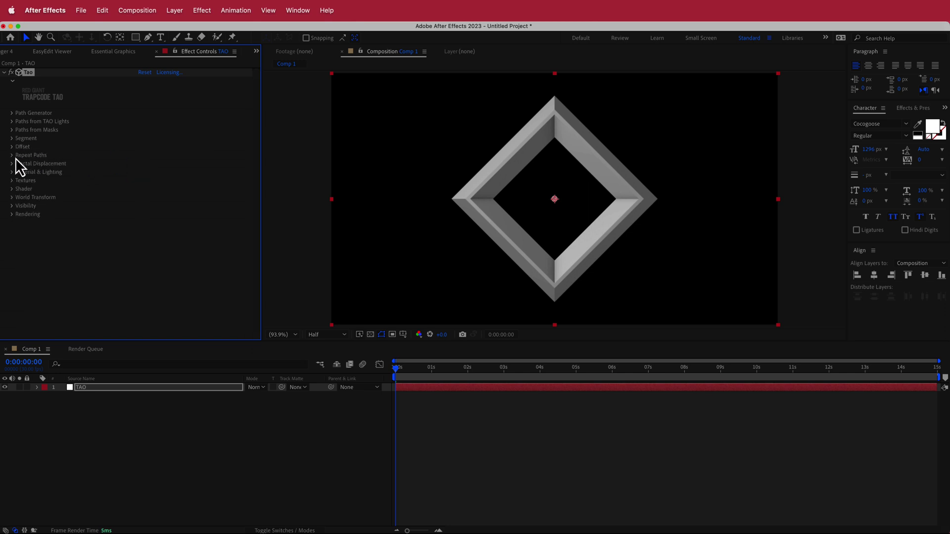
Set R1 Repetitions to 60 in the First Repeater of the Repeat Paths settings
{"action": "left_click", "coordinate": [12, 155]}
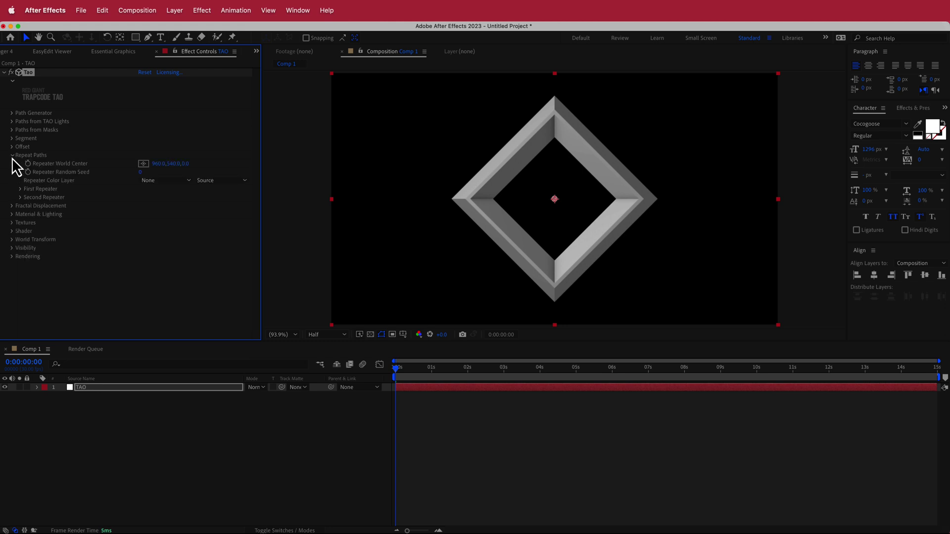
{"action": "left_click", "coordinate": [20, 189]}
{"action": "scroll", "coordinate": [20, 191], "scroll_direction": "down", "scroll_amount": 2}
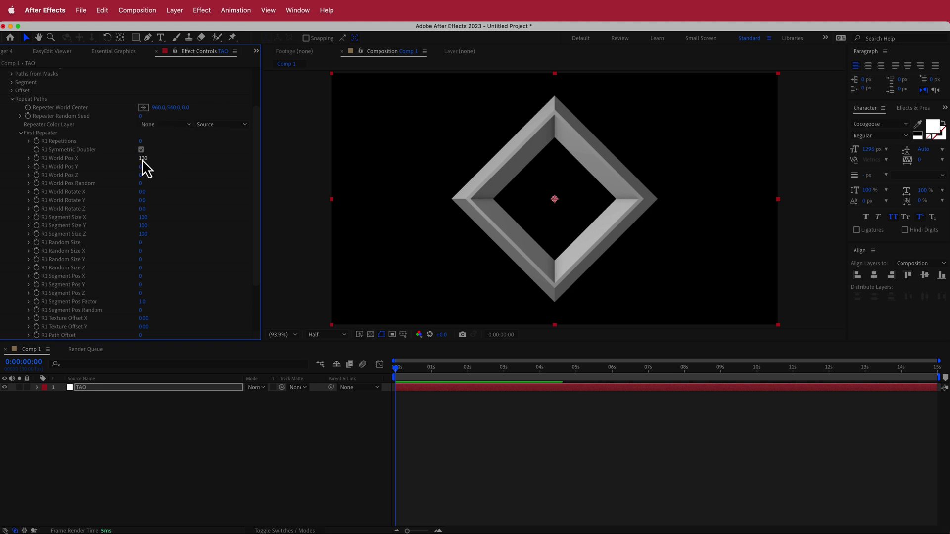
{"action": "left_click_drag", "start_coordinate": [140, 141], "coordinate": [246, 144]}
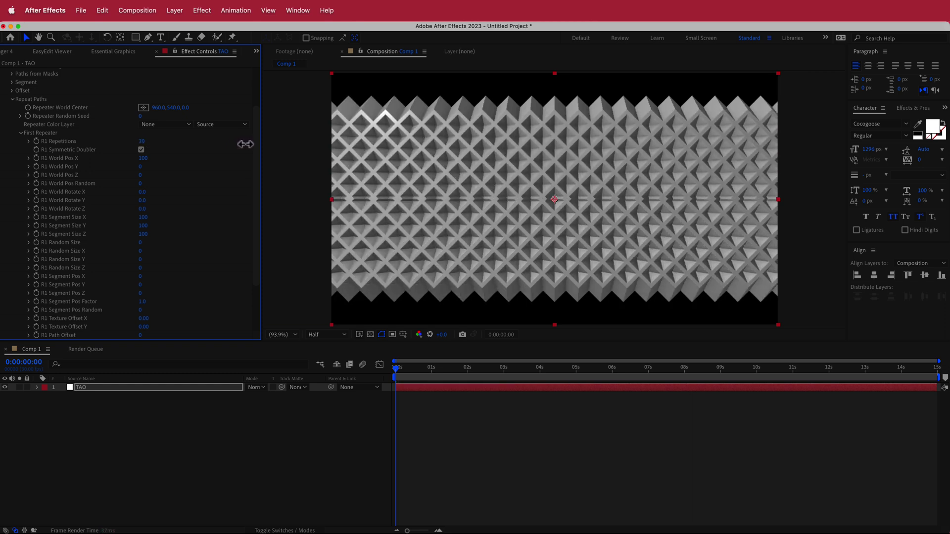
{"action": "left_click", "coordinate": [142, 141]}
{"action": "type", "text": "60"}
{"action": "key", "text": "Return"}
{"action": "left_click", "coordinate": [329, 336]}
{"action": "left_click", "coordinate": [329, 369]}
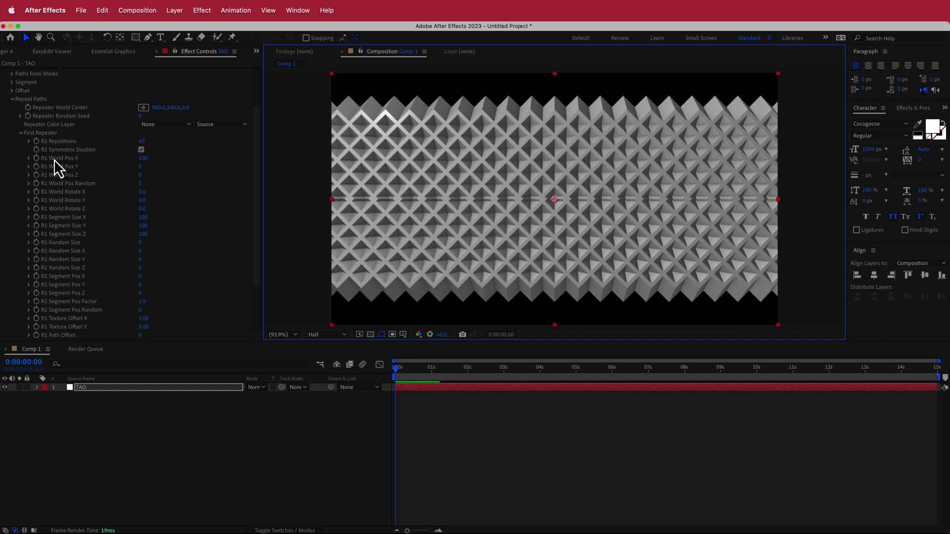
Set the first repeater's R1 World Pos X to 0
{"action": "left_click", "coordinate": [143, 159]}
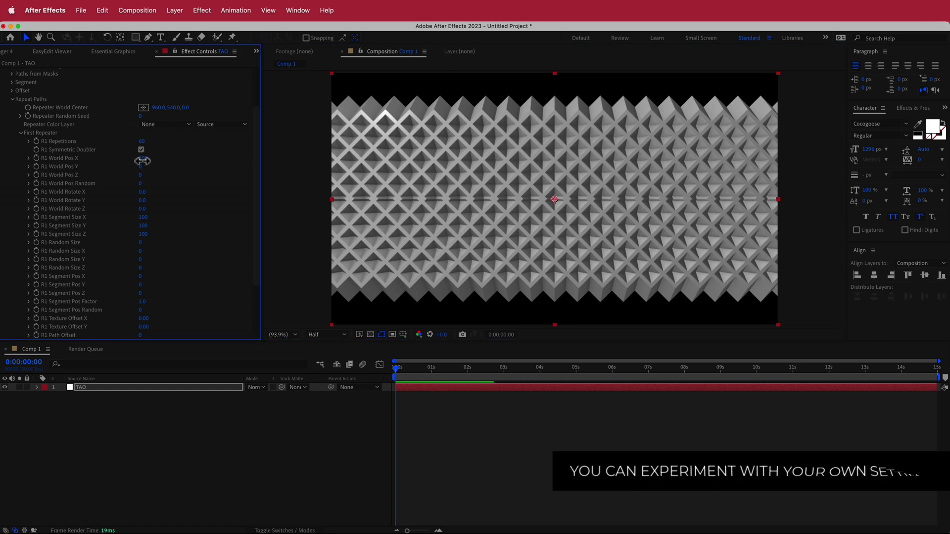
{"action": "left_click", "coordinate": [143, 159]}
{"action": "type", "text": "0"}
{"action": "key", "text": "Return"}
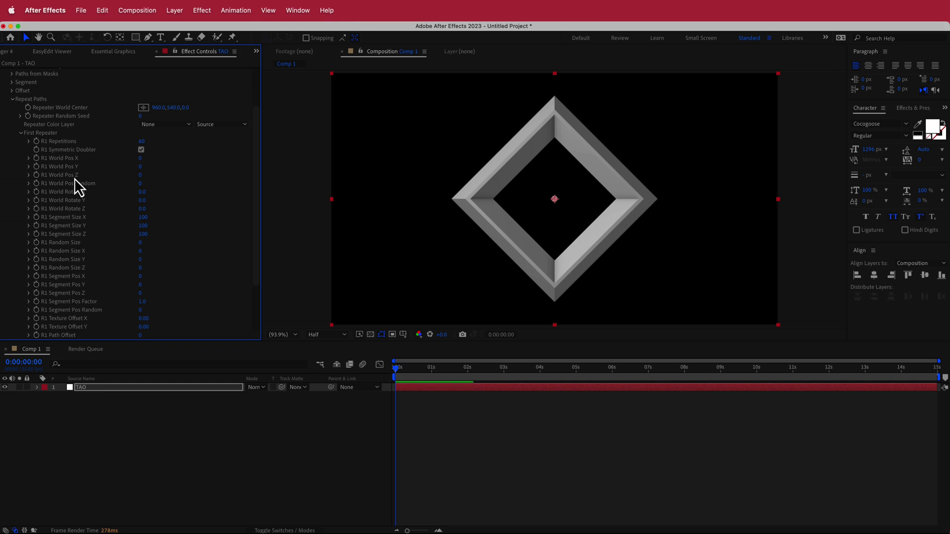
Set R1 World Pos Z to 70 and enable keyframing for it at the start of the composition
{"action": "left_click_drag", "start_coordinate": [140, 175], "coordinate": [164, 174]}
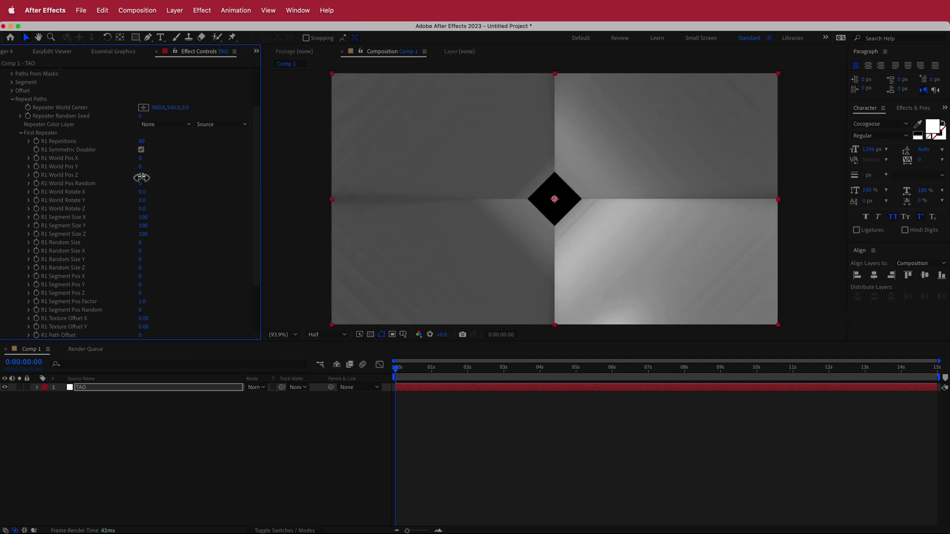
{"action": "left_click", "coordinate": [142, 175]}
{"action": "type", "text": "70"}
{"action": "key", "text": "Return"}
{"action": "left_click", "coordinate": [37, 176]}
Keyframe R1 World Pos Z at 200 on the last frame, 0:00:14:29
{"action": "left_click", "coordinate": [400, 370]}
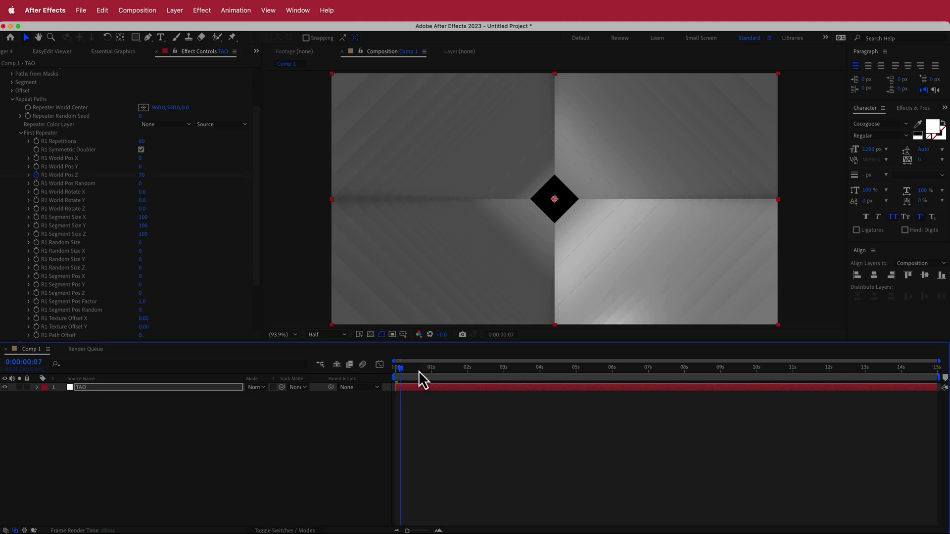
{"action": "left_click_drag", "start_coordinate": [419, 370], "coordinate": [940, 370]}
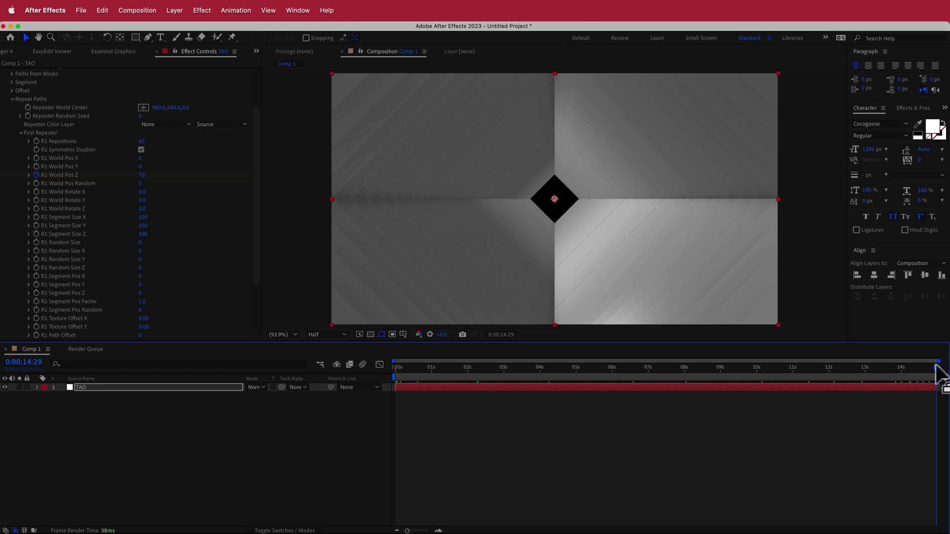
{"action": "left_click", "coordinate": [142, 176]}
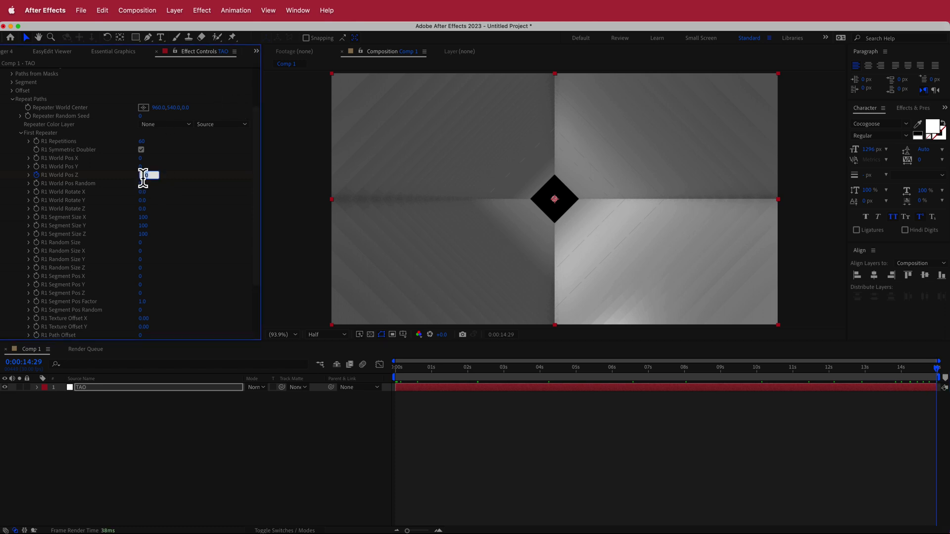
{"action": "type", "text": "200"}
{"action": "key", "text": "Return"}
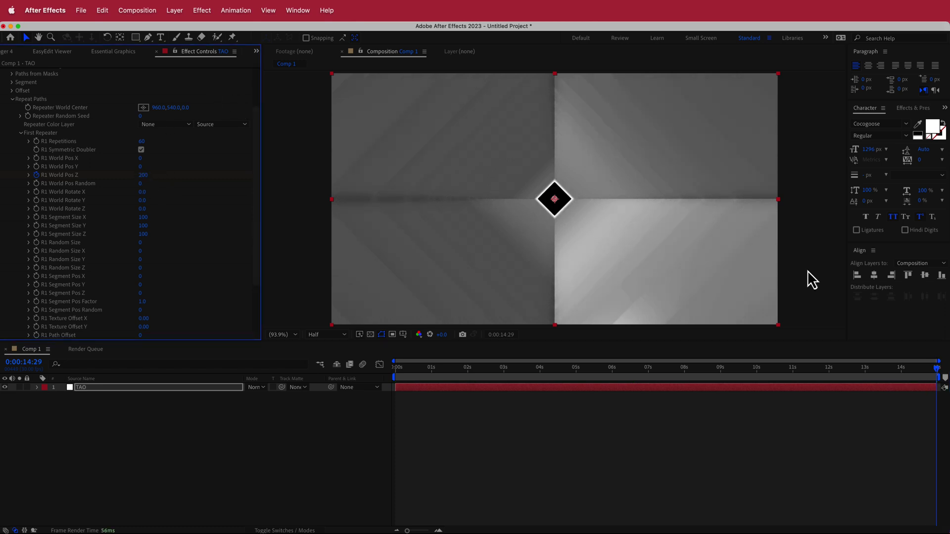
Preview the tunnel animation from the first frame
{"action": "left_click", "coordinate": [938, 375]}
{"action": "left_click_drag", "start_coordinate": [939, 372], "coordinate": [405, 357]}
{"action": "key", "text": "space"}
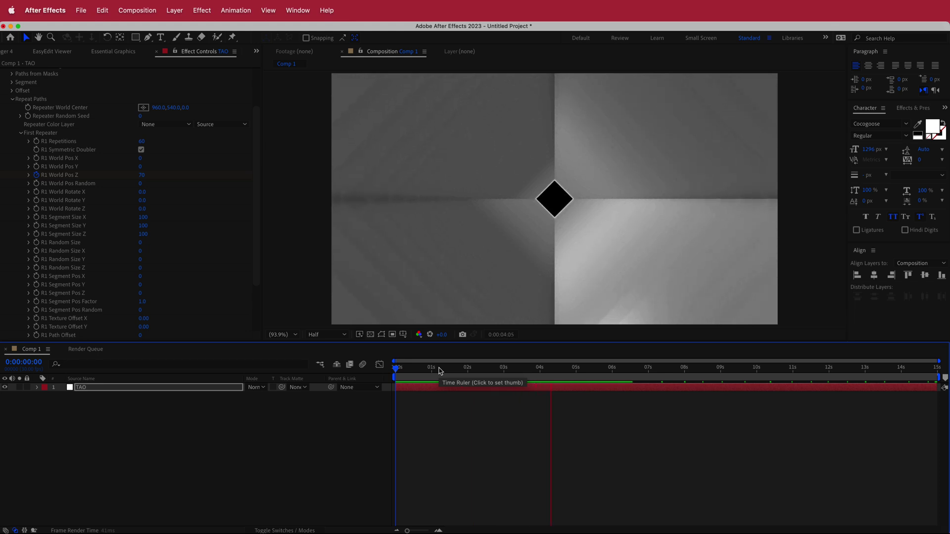
{"action": "key", "text": "space"}
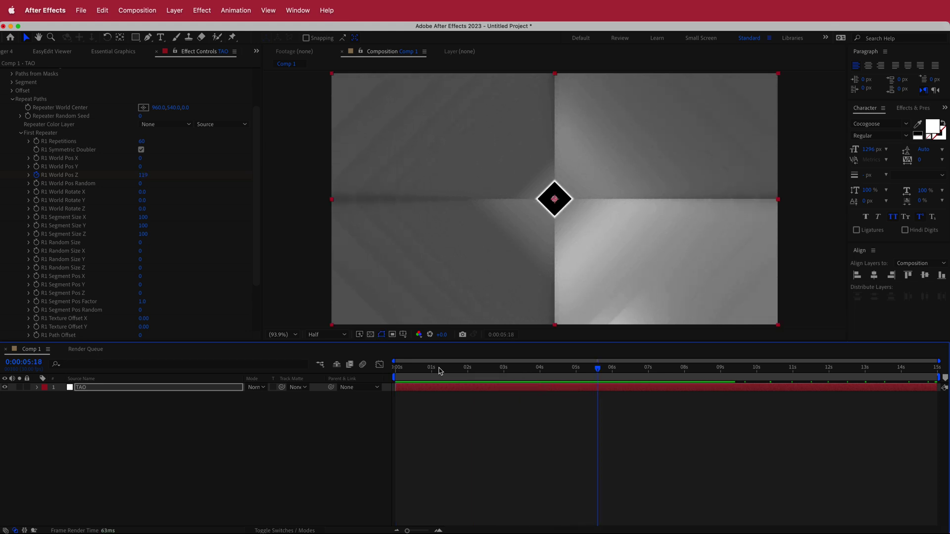
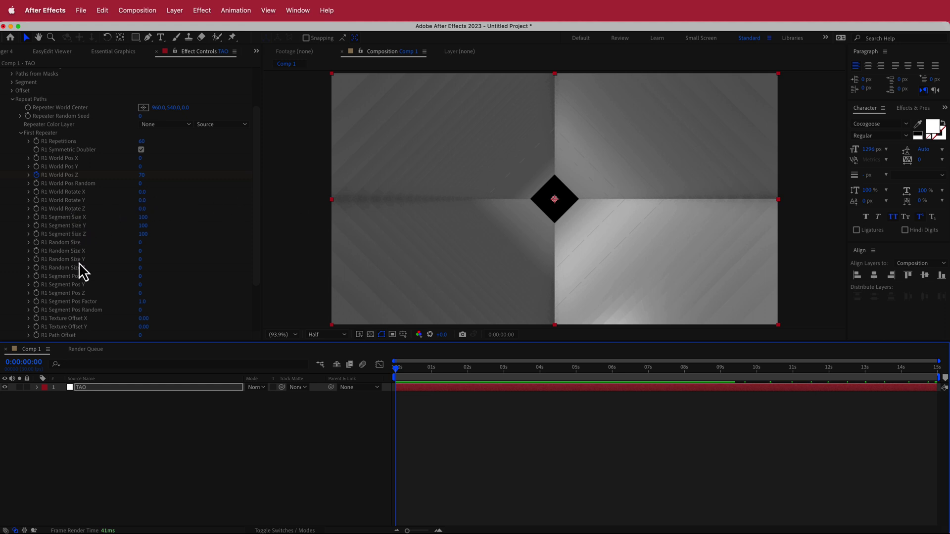
Set R1 Random Size Y to 10 in the first repeater
{"action": "left_click", "coordinate": [144, 263]}
{"action": "left_click", "coordinate": [143, 260]}
{"action": "type", "text": "1"}
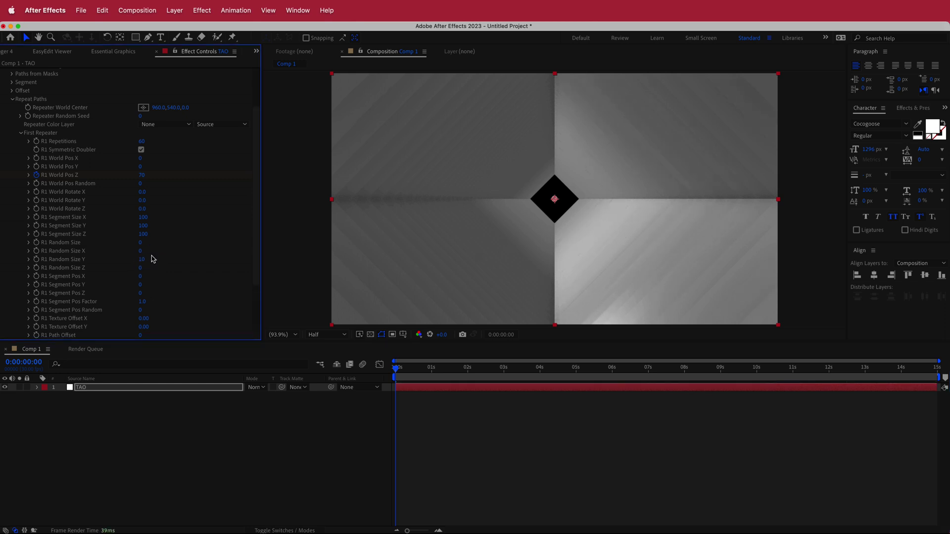
{"action": "left_click", "coordinate": [12, 100]}
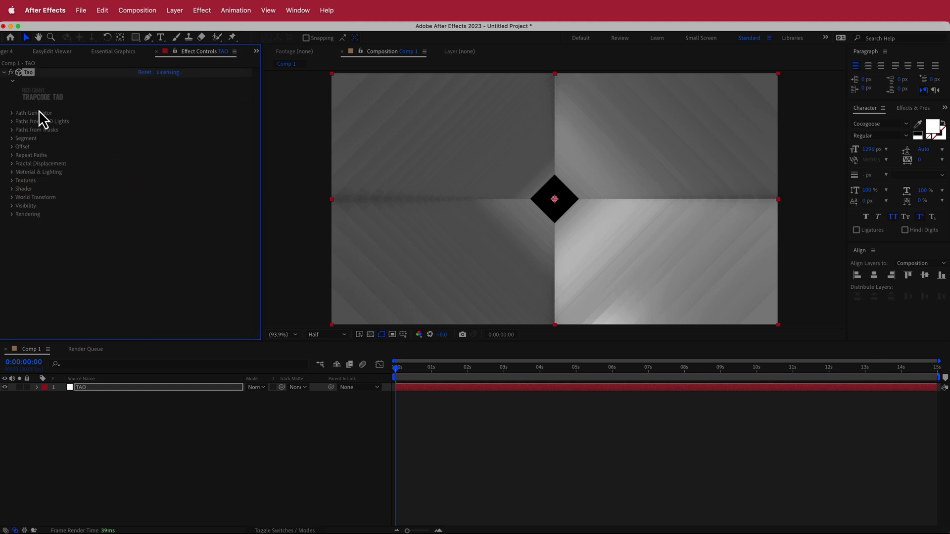
Set the Fractal Displacement Amplitude to 30 and lower its Frequency to about 40
{"action": "left_click", "coordinate": [11, 164]}
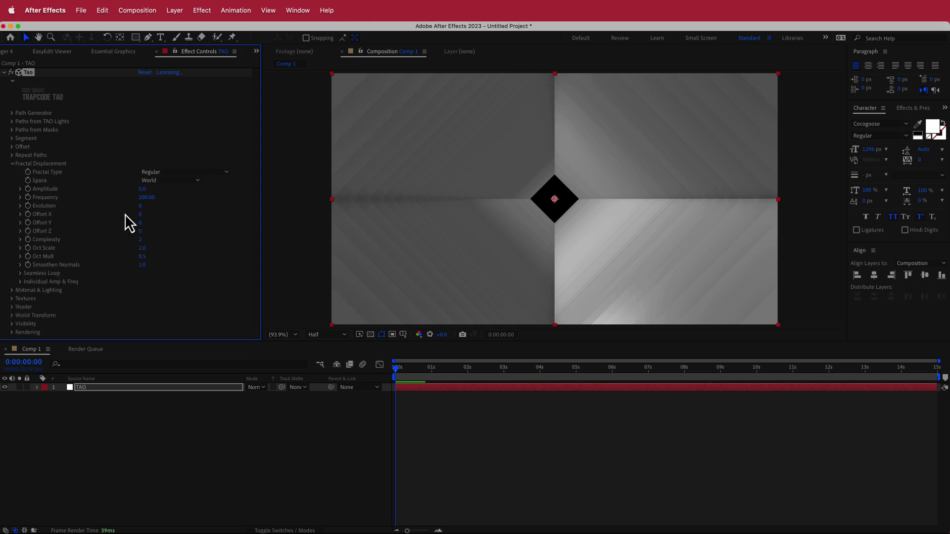
{"action": "left_click_drag", "start_coordinate": [142, 191], "coordinate": [210, 193]}
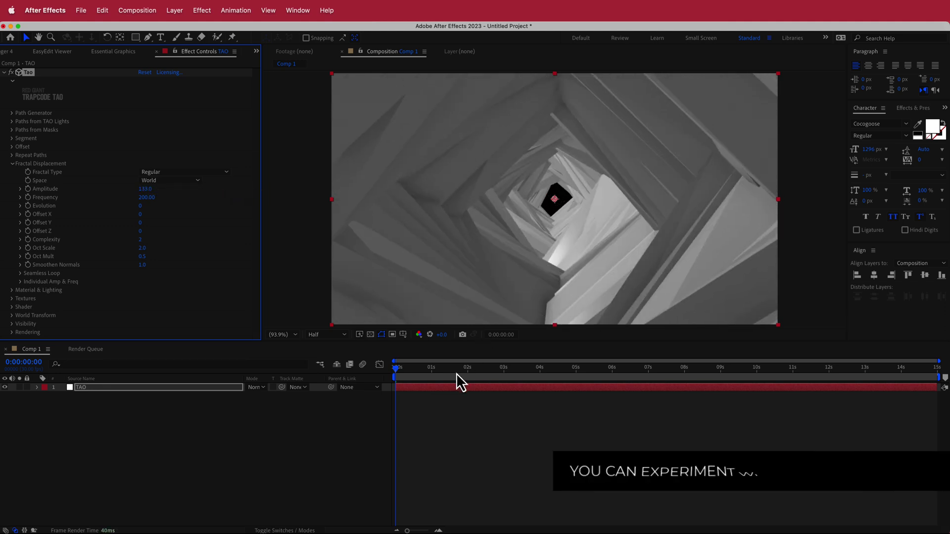
{"action": "mouse_move", "coordinate": [399, 370]}
{"action": "left_mouse_down"}
{"action": "mouse_move", "coordinate": [553, 366]}
{"action": "mouse_move", "coordinate": [395, 365]}
{"action": "left_mouse_up"}
{"action": "left_click", "coordinate": [144, 189]}
{"action": "type", "text": "30"}
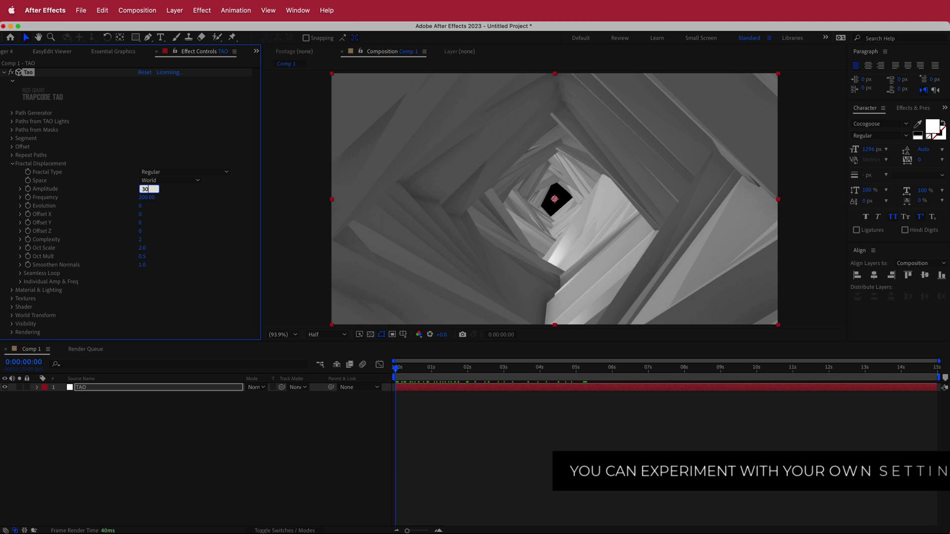
{"action": "key", "text": "Return"}
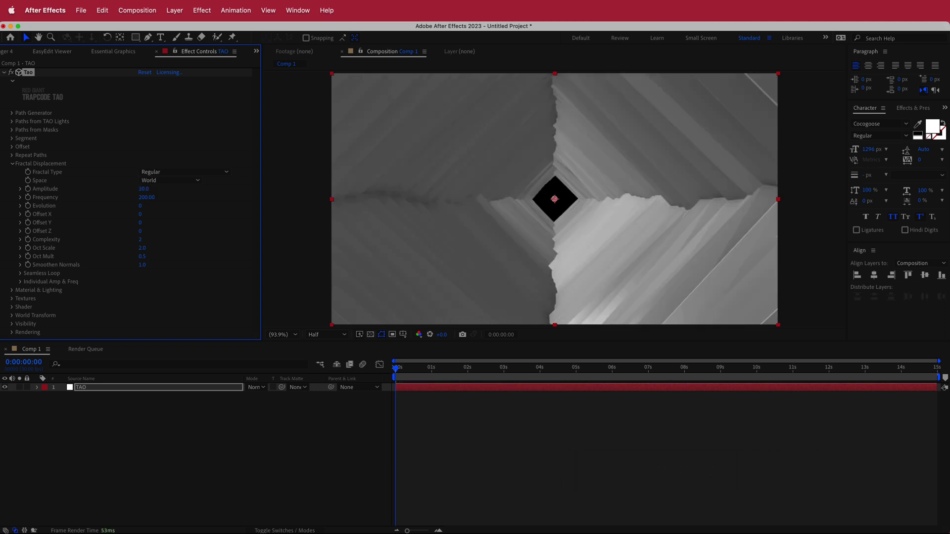
{"action": "left_click_drag", "start_coordinate": [148, 197], "coordinate": [67, 197]}
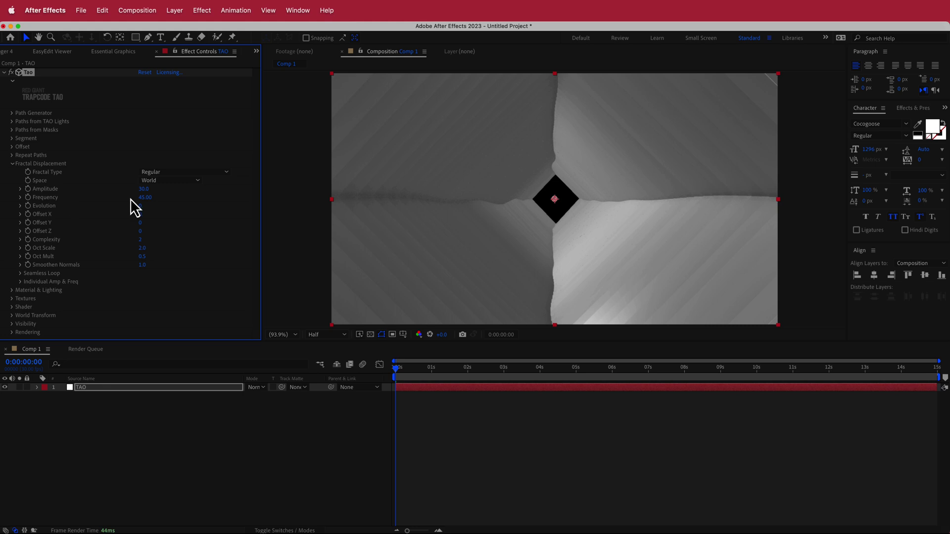
{"action": "left_click_drag", "start_coordinate": [146, 200], "coordinate": [145, 201]}
Play back the displaced tunnel from the start and return the playhead to the beginning
{"action": "left_click", "coordinate": [397, 368]}
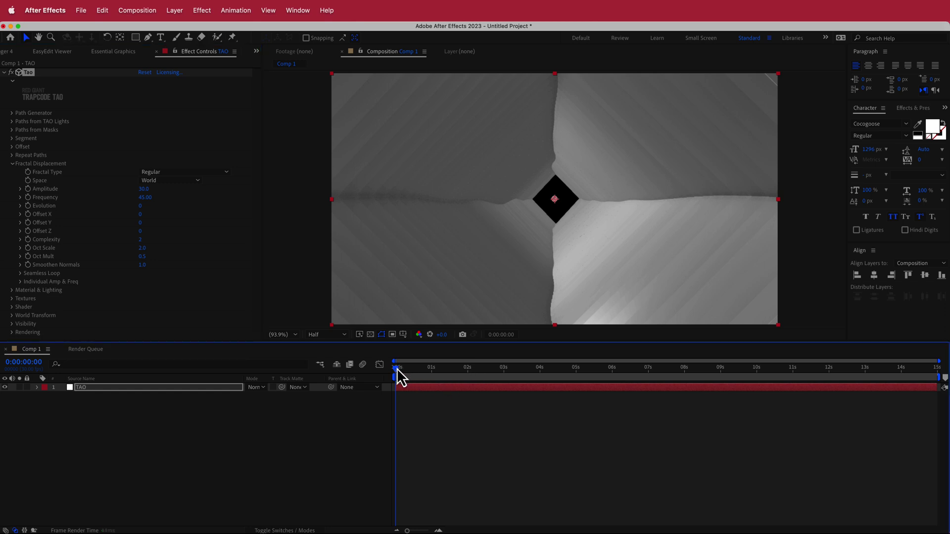
{"action": "key", "text": "space"}
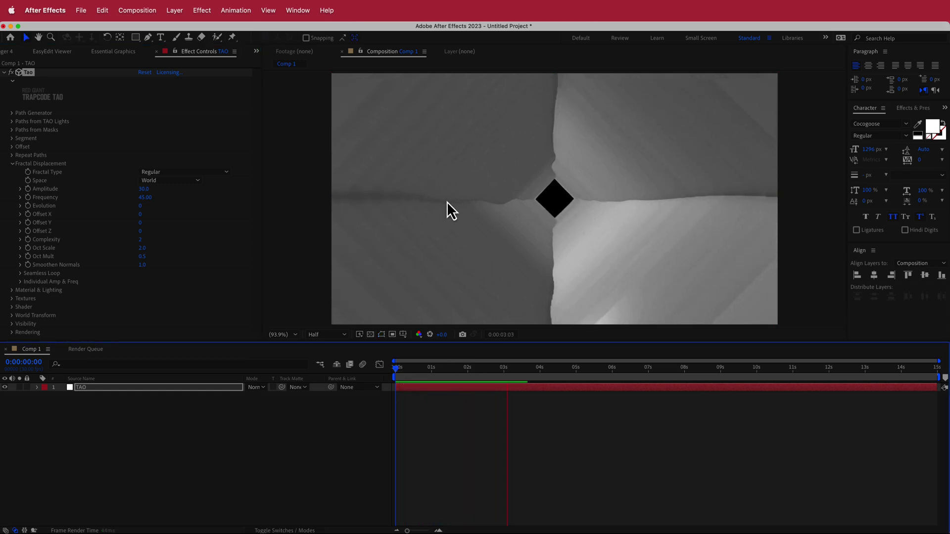
{"action": "key", "text": "space"}
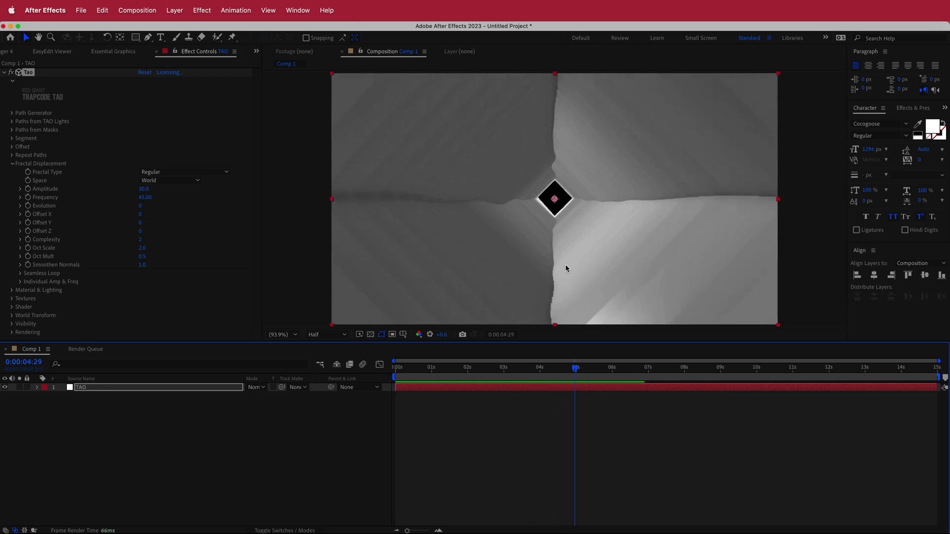
{"action": "left_click_drag", "start_coordinate": [574, 367], "coordinate": [396, 370]}
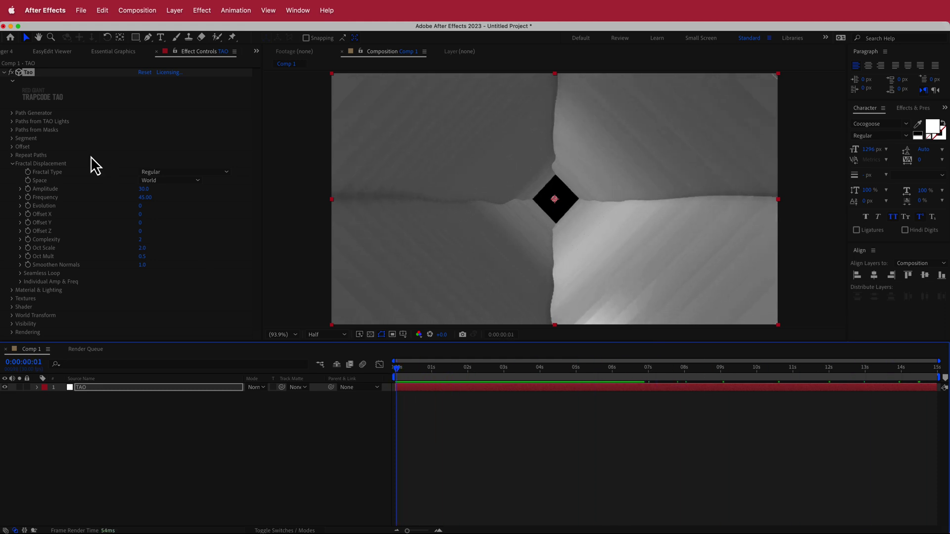
Try the Sunset Field preset as the image-based lighting's Built-in Environment, and settle on Church Interior
{"action": "left_click", "coordinate": [13, 163]}
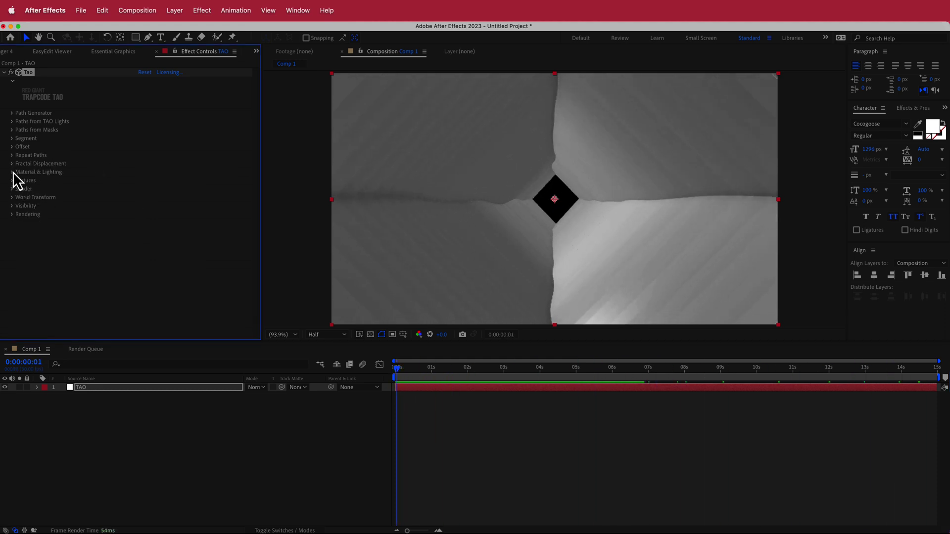
{"action": "left_click", "coordinate": [12, 173]}
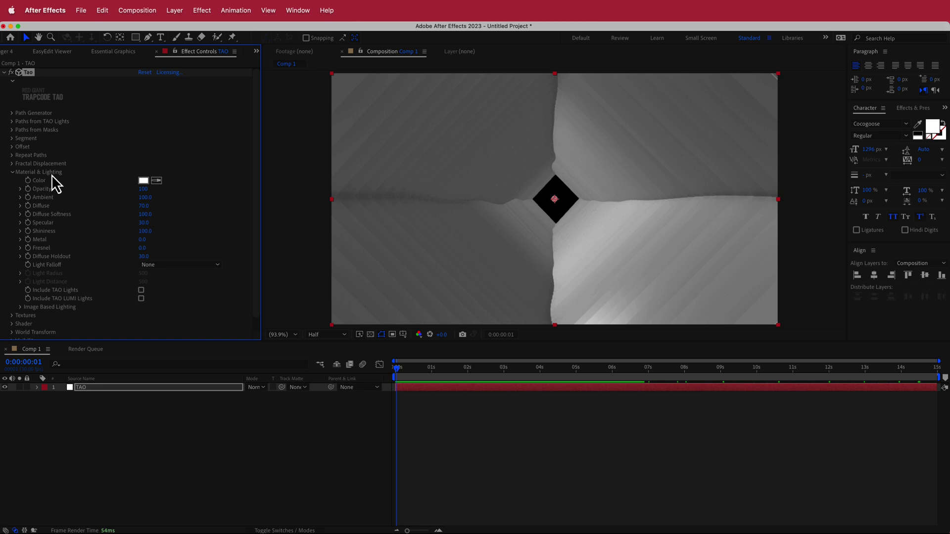
{"action": "left_click", "coordinate": [20, 307]}
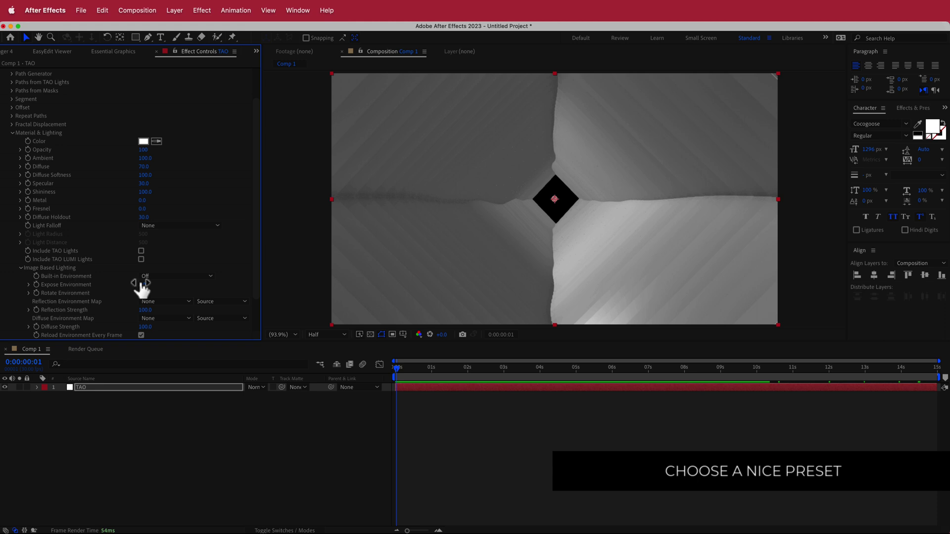
{"action": "left_click", "coordinate": [165, 277]}
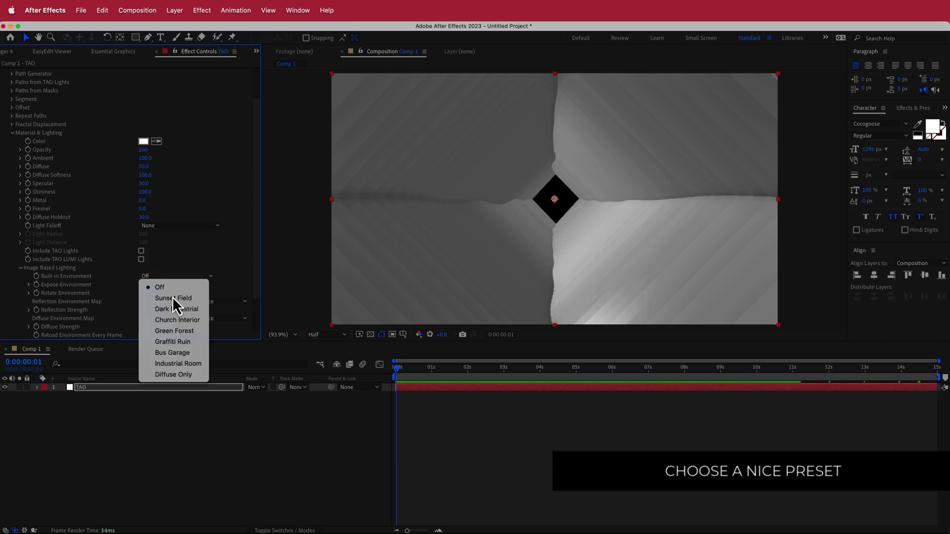
{"action": "left_click", "coordinate": [172, 297]}
{"action": "left_click", "coordinate": [177, 280]}
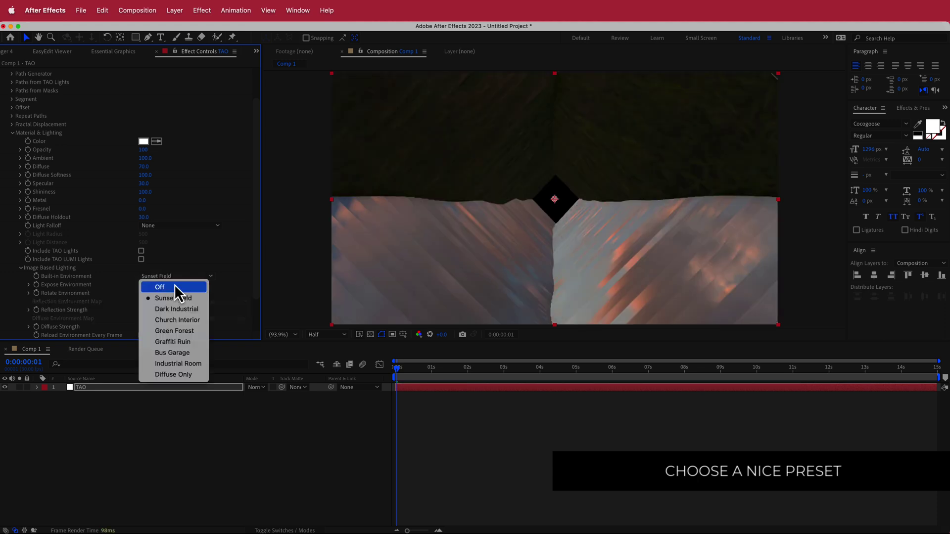
{"action": "left_click", "coordinate": [173, 319]}
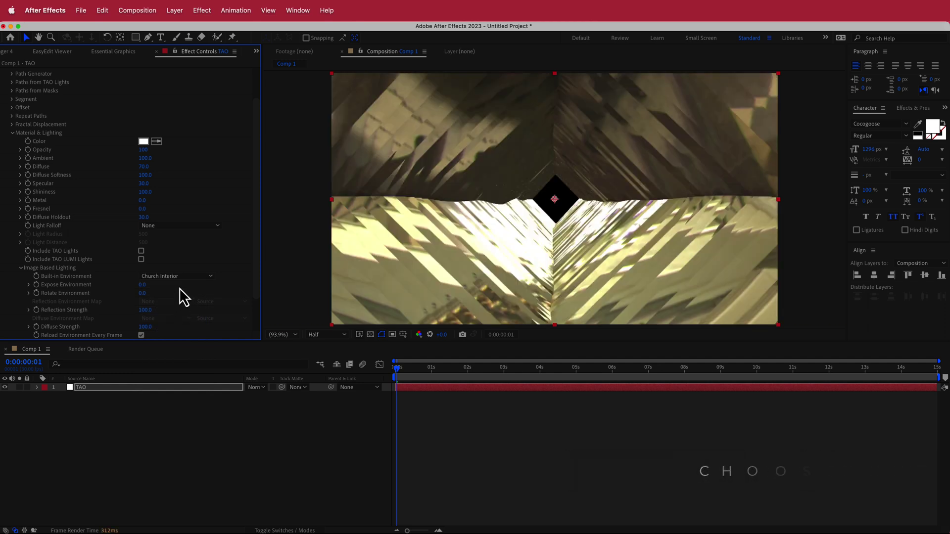
Try the Green Forest preset as the image-based lighting's Built-in Environment, and settle on Dark Industrial
{"action": "left_click", "coordinate": [175, 276]}
{"action": "key", "text": "Escape"}
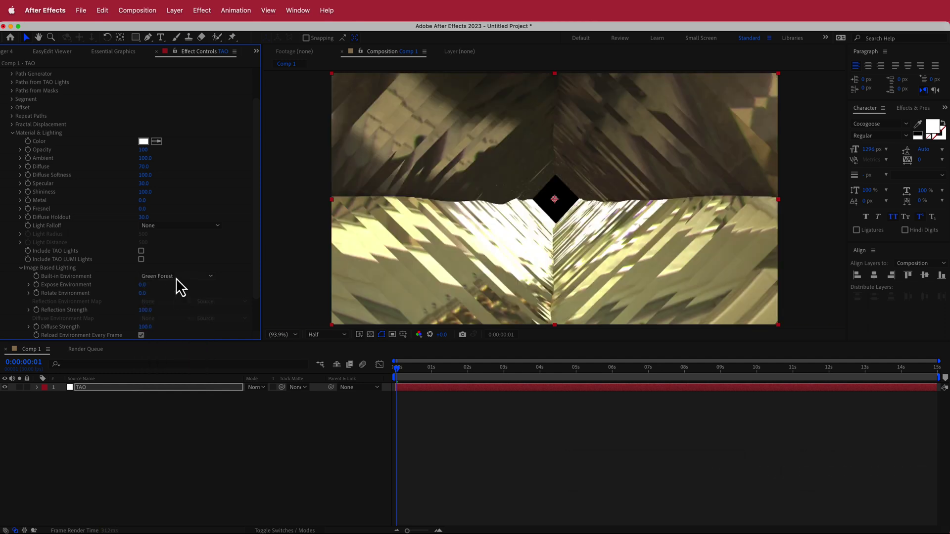
{"action": "left_click", "coordinate": [176, 278]}
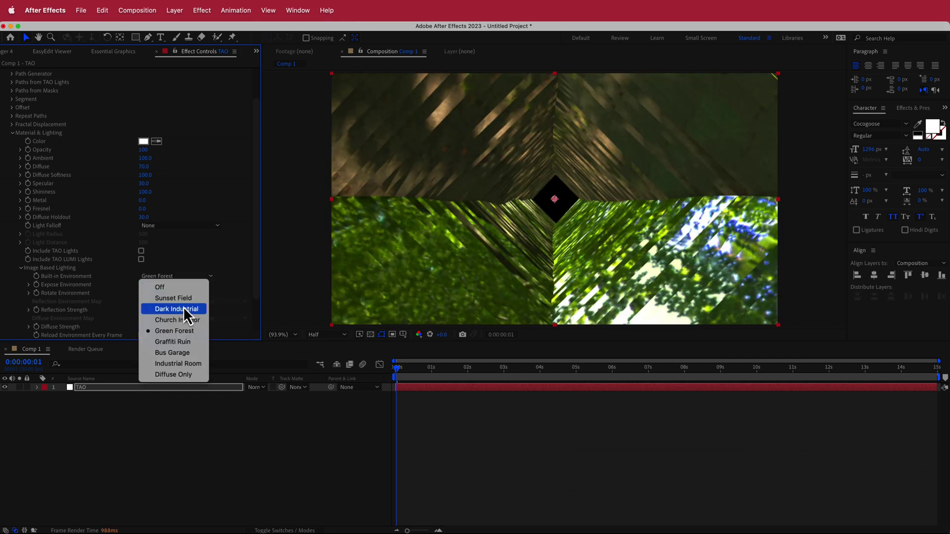
{"action": "left_click", "coordinate": [178, 309]}
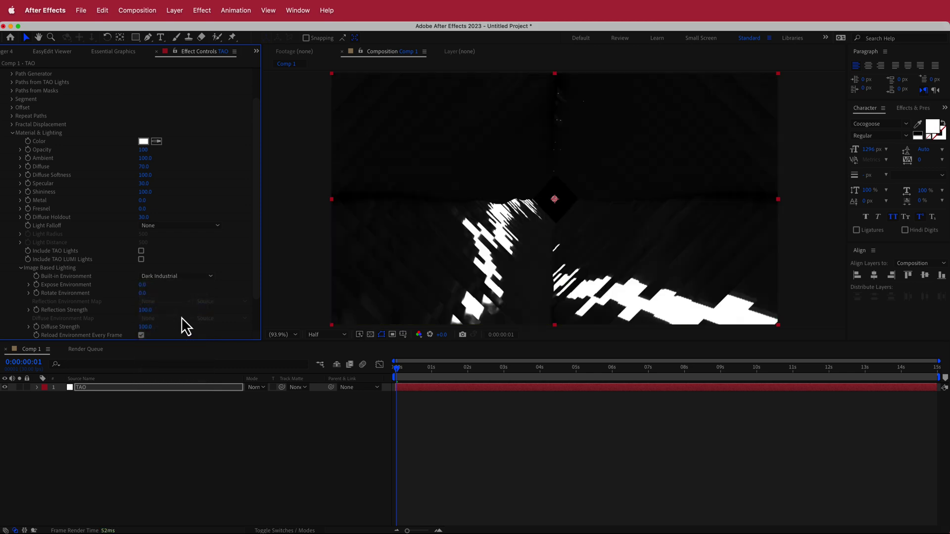
Set the composition's preview resolution to Full, check the tunnel around 0:00:01:25 and return the playhead to the start
{"action": "left_click_drag", "start_coordinate": [394, 366], "coordinate": [462, 369]}
{"action": "left_click", "coordinate": [324, 335]}
{"action": "left_click", "coordinate": [323, 346]}
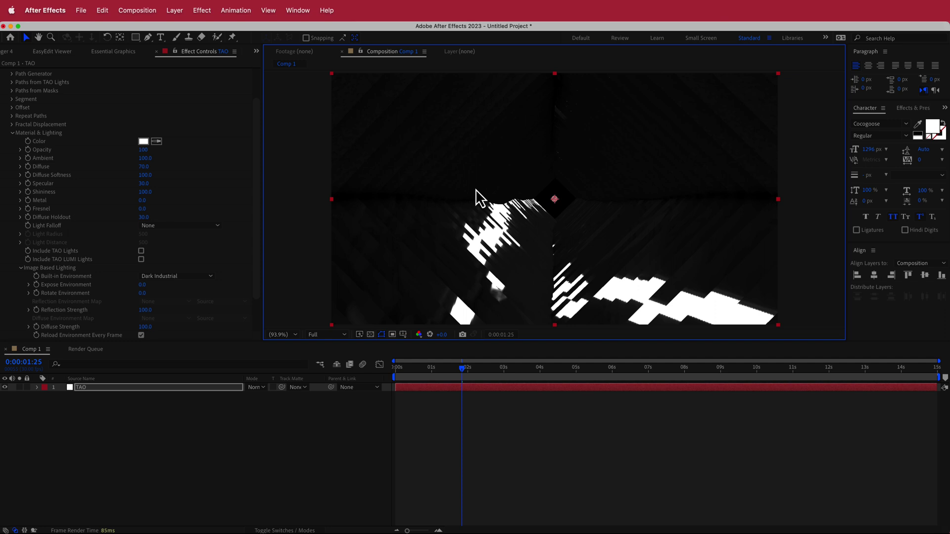
{"action": "left_click_drag", "start_coordinate": [477, 369], "coordinate": [391, 371]}
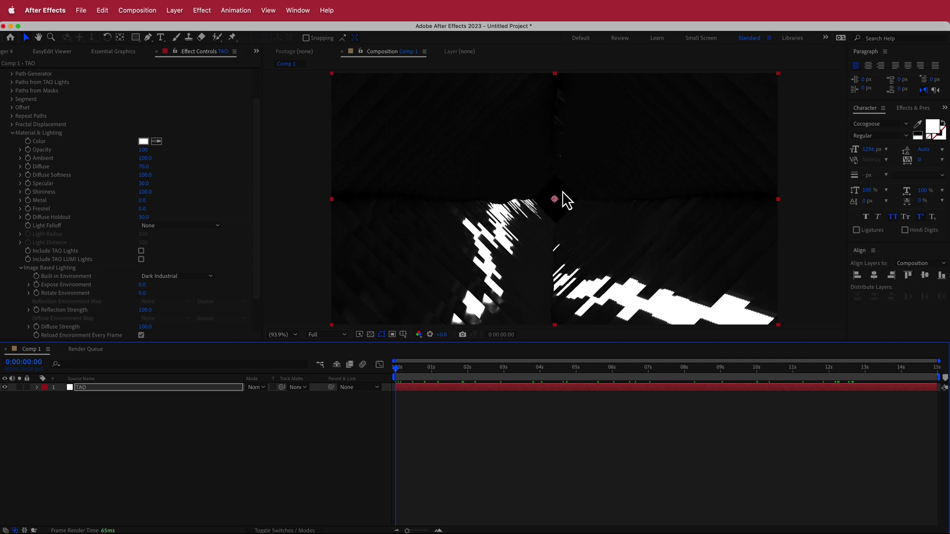
Add a white 1920 x 1080 px solid and place it beneath the TAO layer
{"action": "right_click", "coordinate": [224, 410]}
{"action": "mouse_move", "coordinate": [297, 417]}
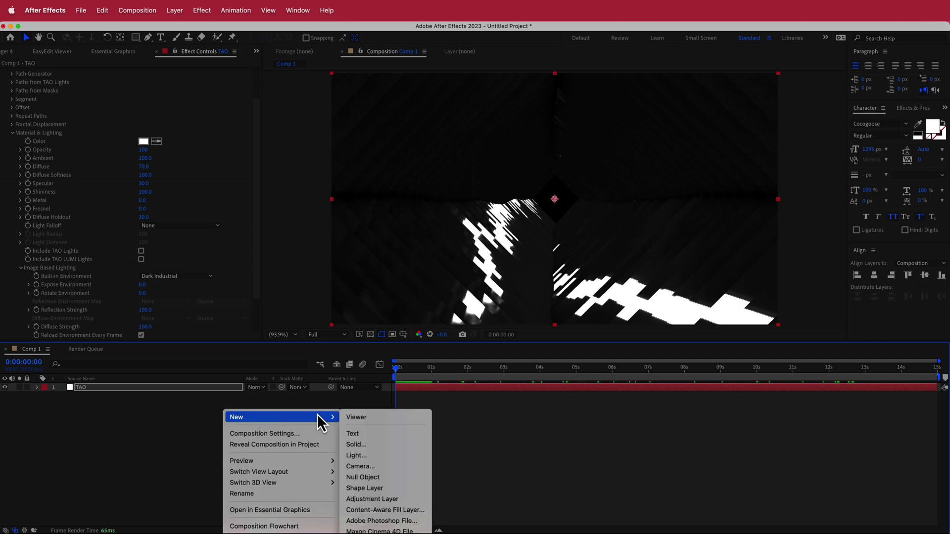
{"action": "left_click", "coordinate": [365, 444]}
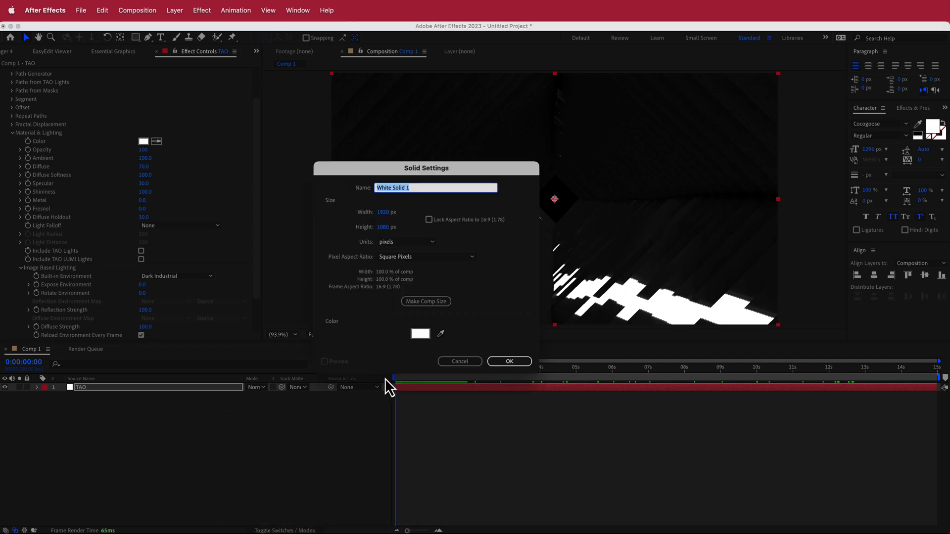
{"action": "left_click", "coordinate": [507, 361]}
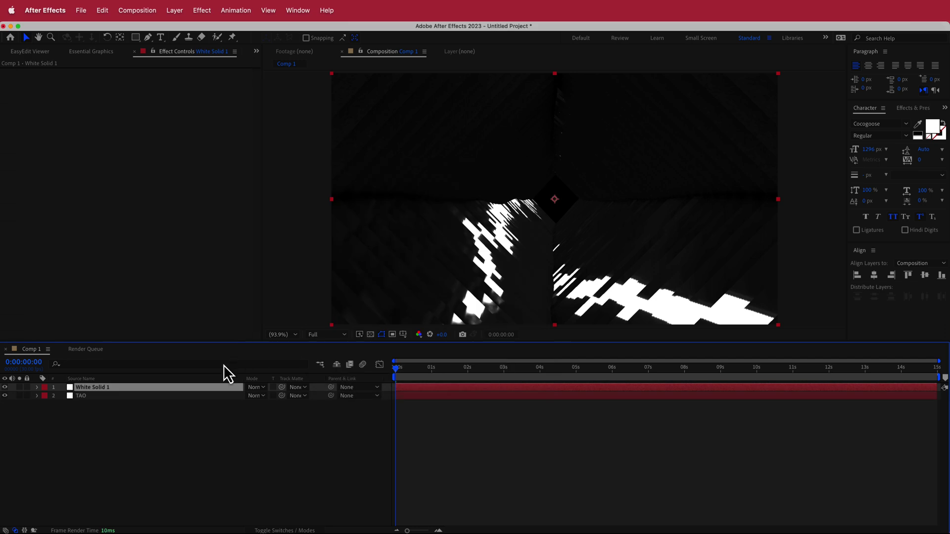
{"action": "left_click_drag", "start_coordinate": [111, 389], "coordinate": [112, 401]}
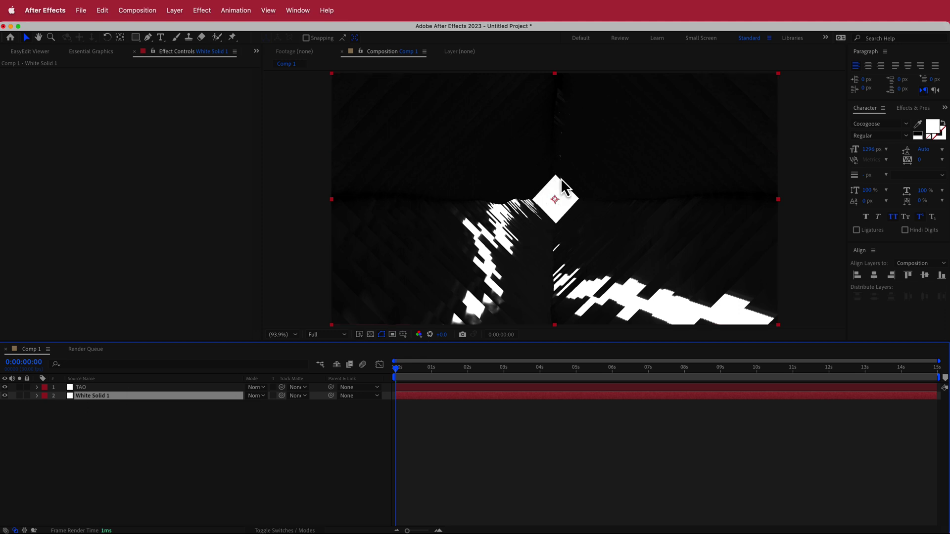
Set the TAO layer's Visibility Fog Start to 3000
{"action": "left_click", "coordinate": [558, 203]}
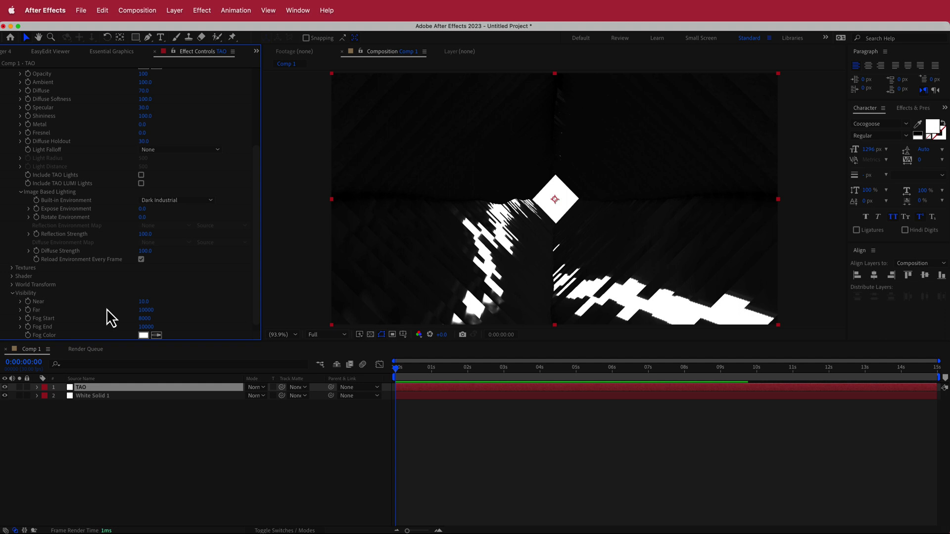
{"action": "left_click_drag", "start_coordinate": [145, 319], "coordinate": [72, 327]}
{"action": "left_click_drag", "start_coordinate": [131, 323], "coordinate": [47, 326]}
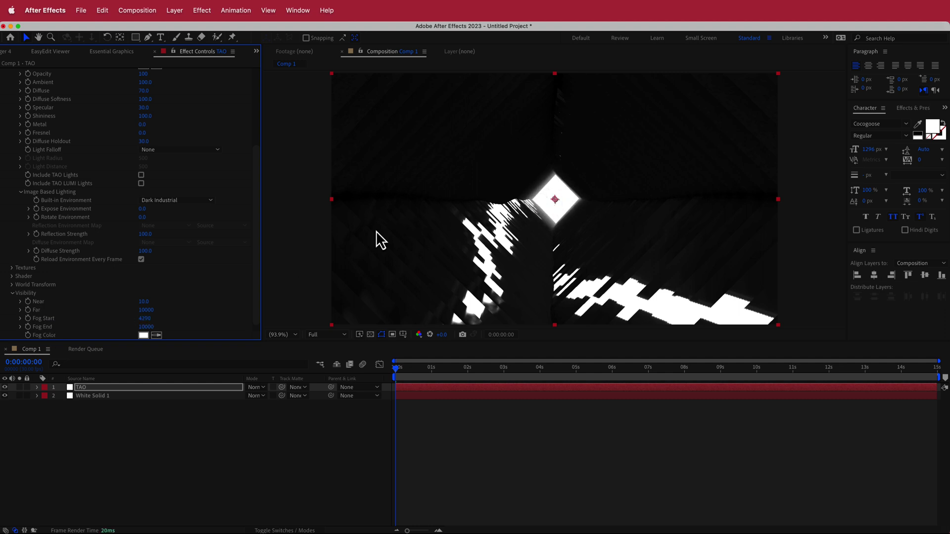
{"action": "left_click", "coordinate": [144, 318]}
{"action": "key", "text": "Return"}
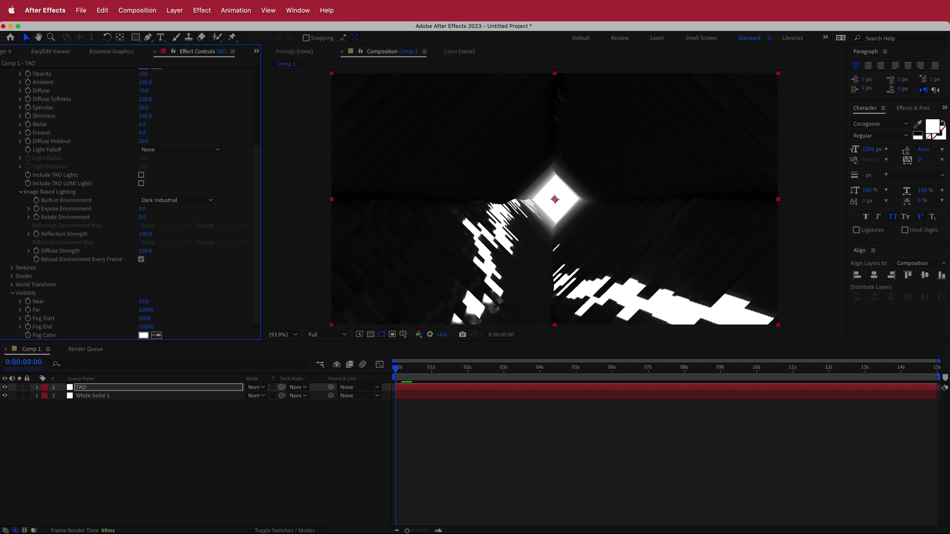
Set the TAO layer's Fog End to 14400 and scrub to 0:00:02:15 to check the fog
{"action": "left_click", "coordinate": [145, 327]}
{"action": "type", "text": "14400"}
{"action": "key", "text": "Return"}
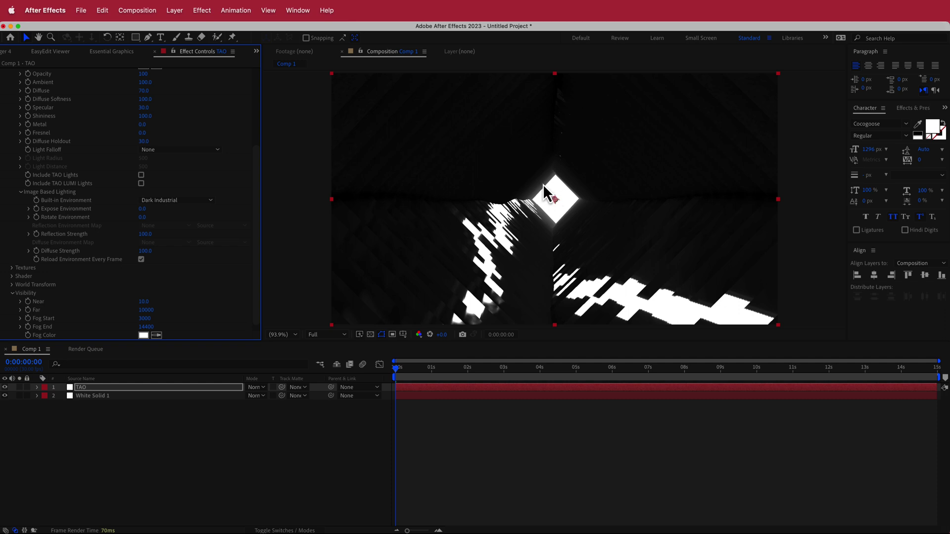
{"action": "left_click_drag", "start_coordinate": [398, 368], "coordinate": [488, 356]}
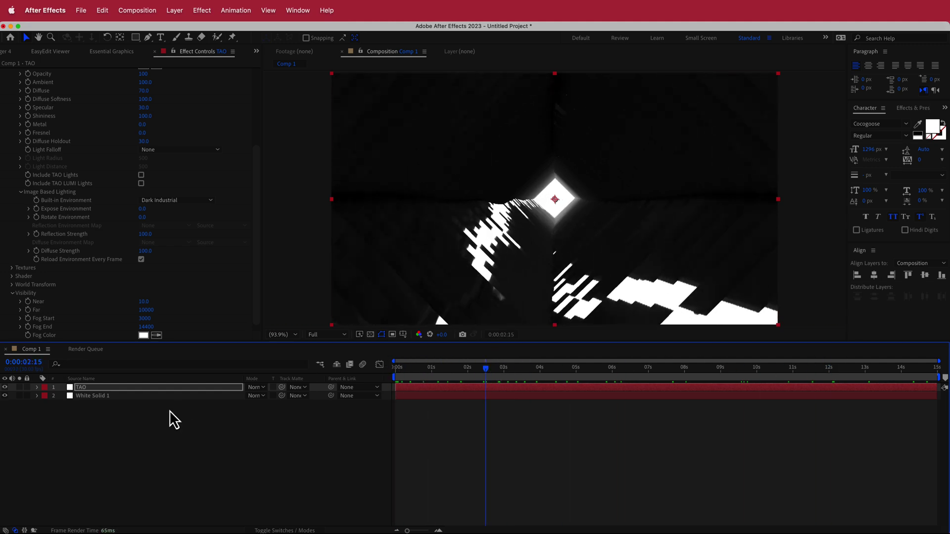
Add an adjustment layer above the TAO layer, apply the Shine effect to it and return the playhead to the start
{"action": "right_click", "coordinate": [317, 388]}
{"action": "mouse_move", "coordinate": [349, 396]}
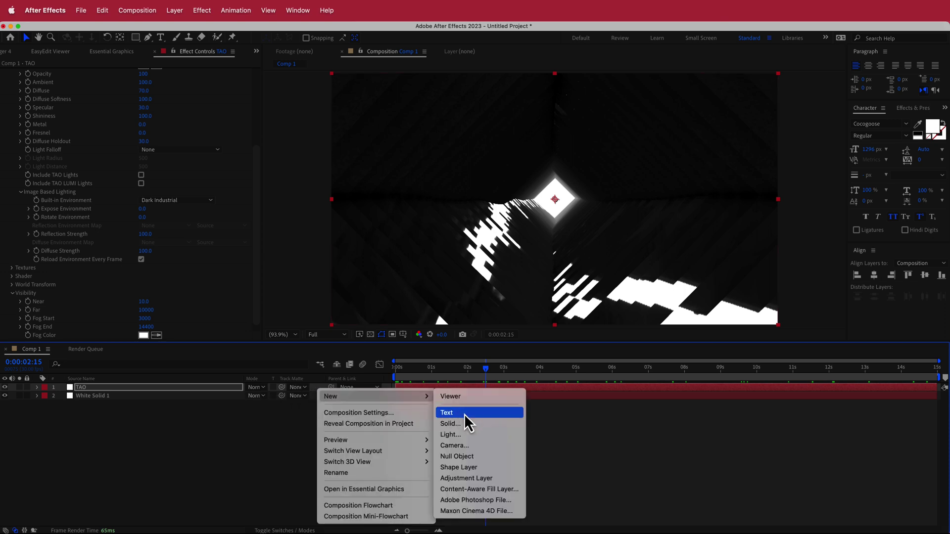
{"action": "left_click", "coordinate": [480, 478]}
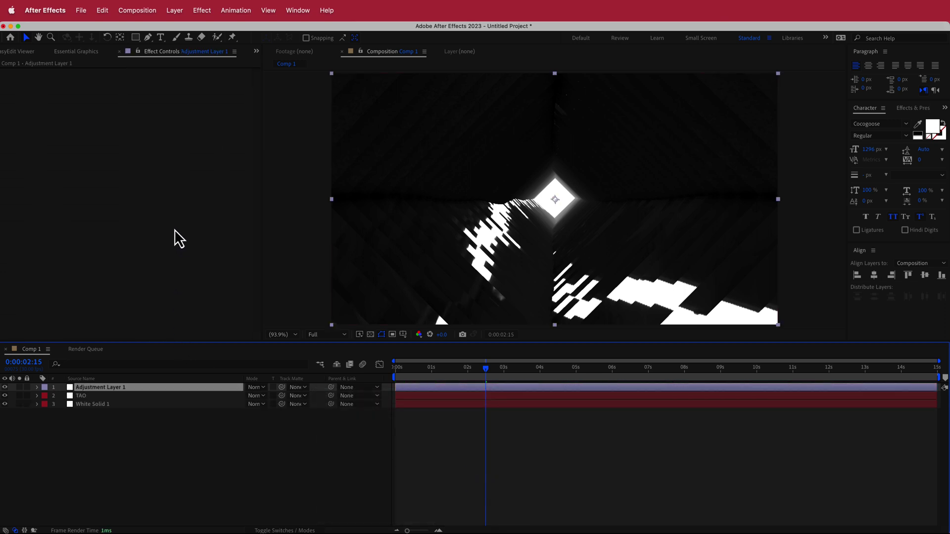
{"action": "key", "text": "ctrl+space"}
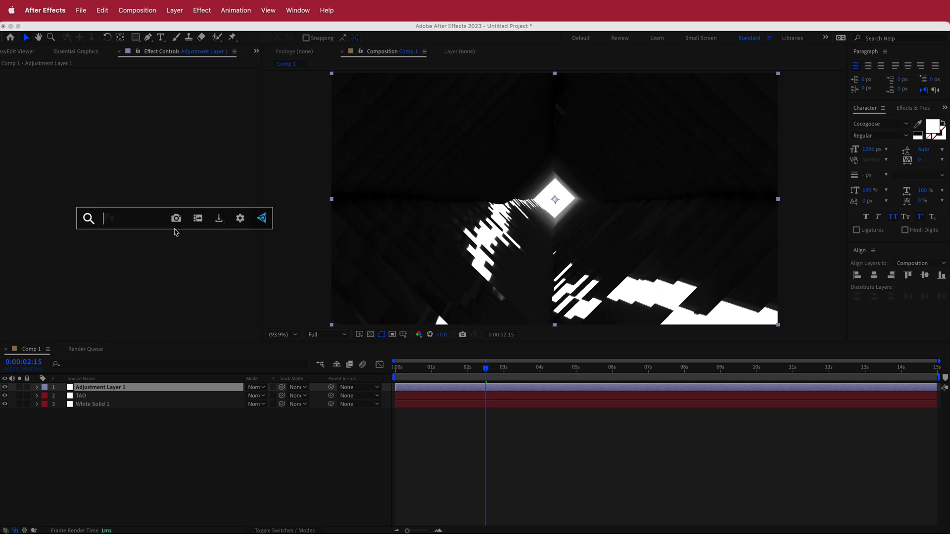
{"action": "type", "text": "shine"}
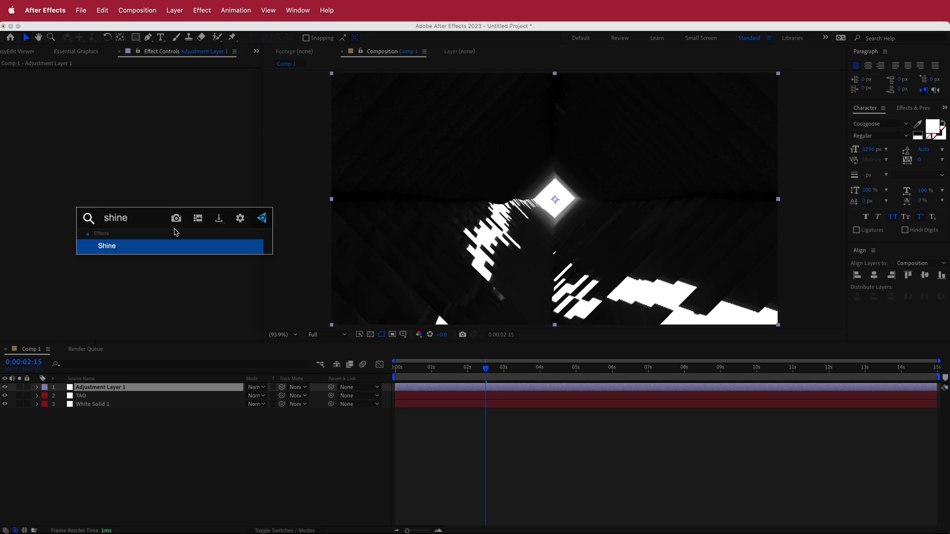
{"action": "left_click", "coordinate": [129, 253]}
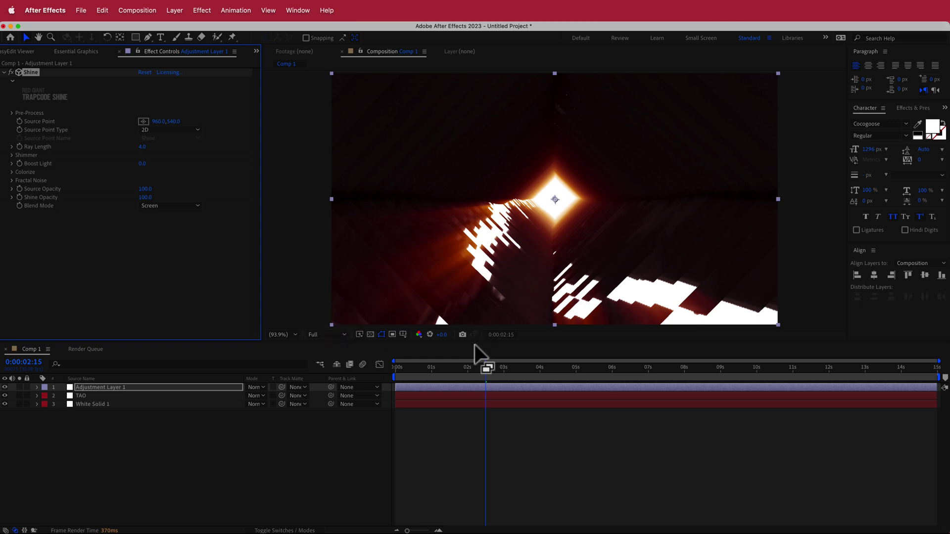
{"action": "left_click_drag", "start_coordinate": [484, 371], "coordinate": [385, 370]}
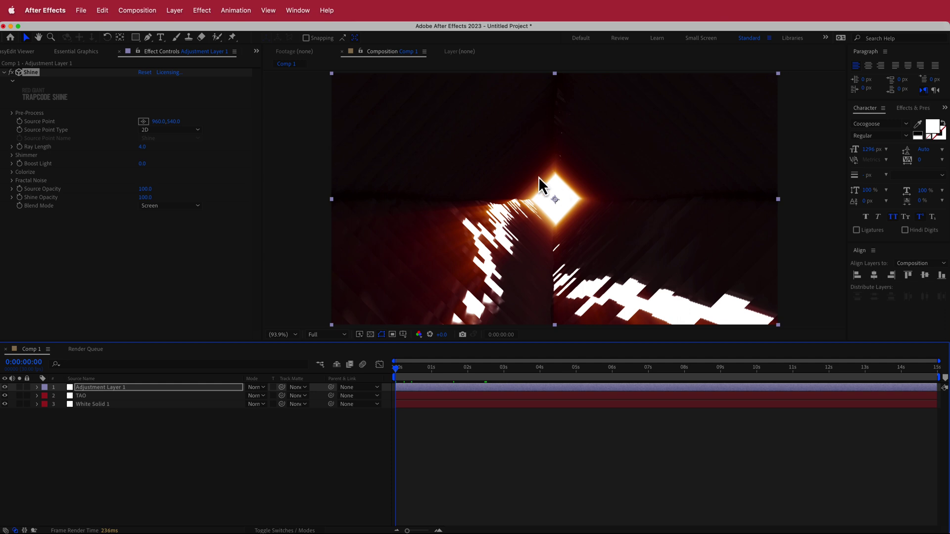
Set Shine's Colorize preset to Spirit and scrub through the first few seconds to preview the coloured rays
{"action": "left_click", "coordinate": [12, 172]}
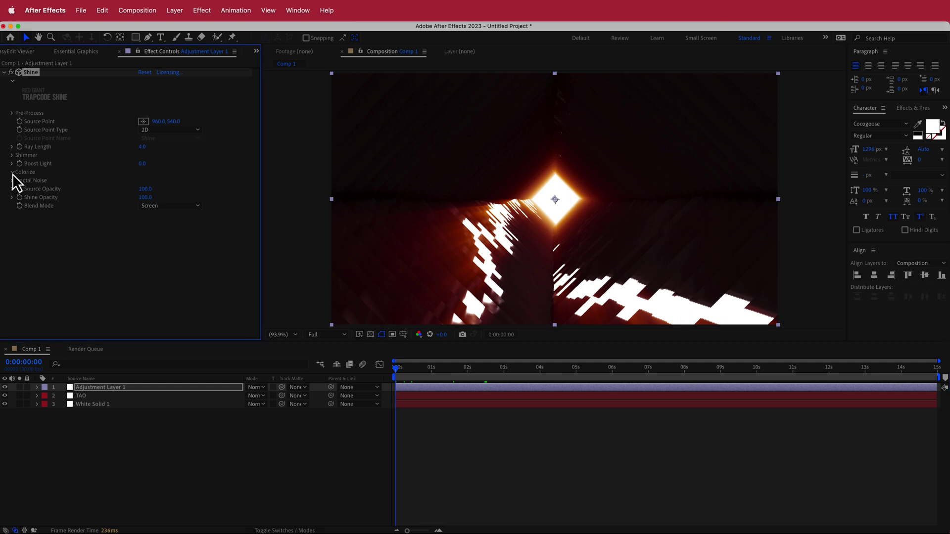
{"action": "left_click", "coordinate": [161, 180]}
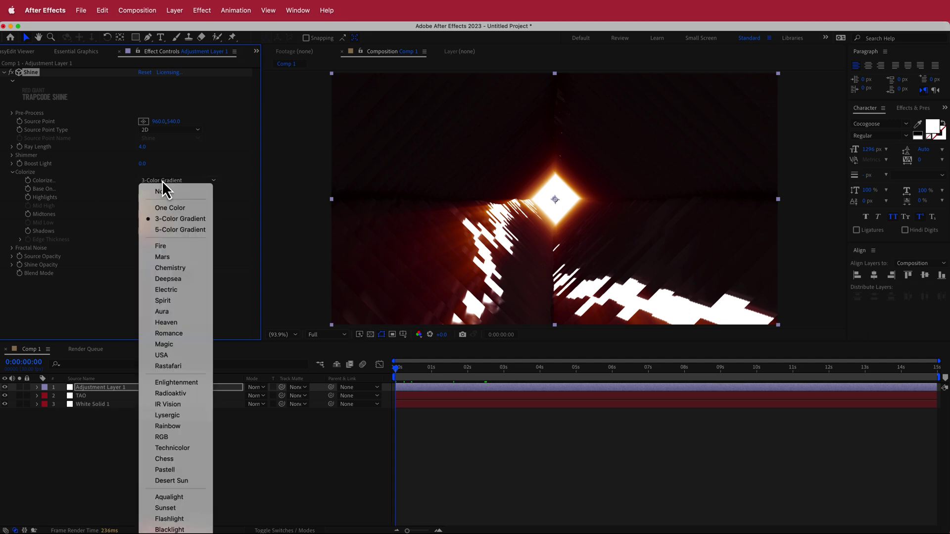
{"action": "left_click", "coordinate": [184, 302]}
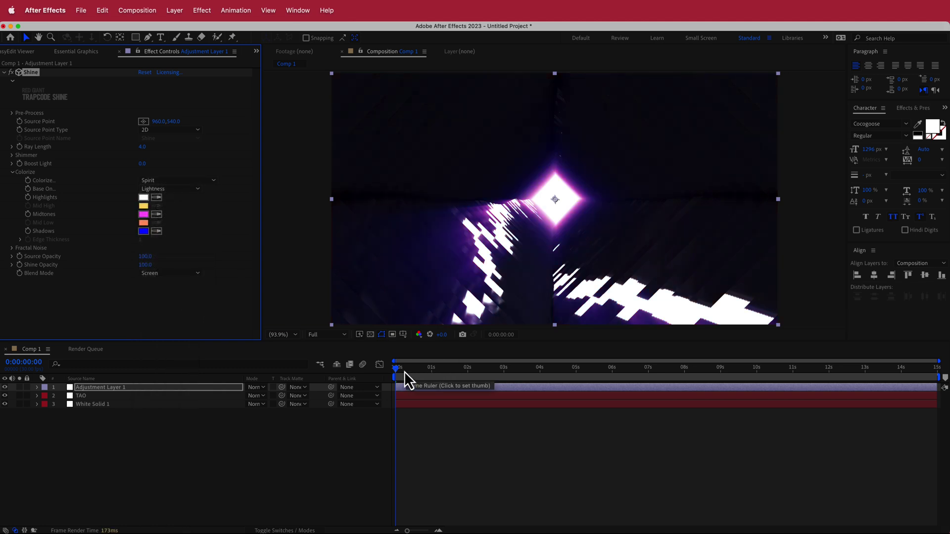
{"action": "left_click_drag", "start_coordinate": [398, 370], "coordinate": [406, 370]}
{"action": "left_click_drag", "start_coordinate": [434, 369], "coordinate": [522, 369]}
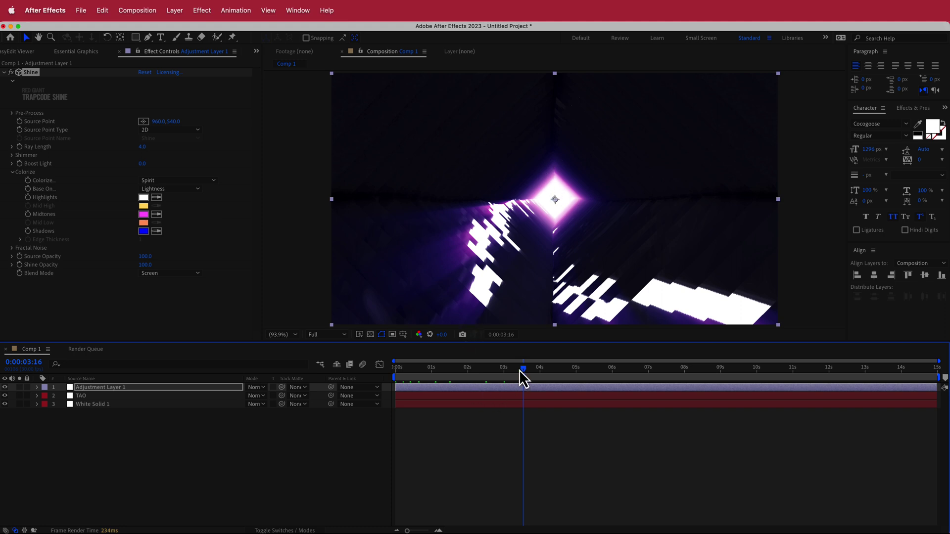
{"action": "left_click_drag", "start_coordinate": [522, 369], "coordinate": [389, 368]}
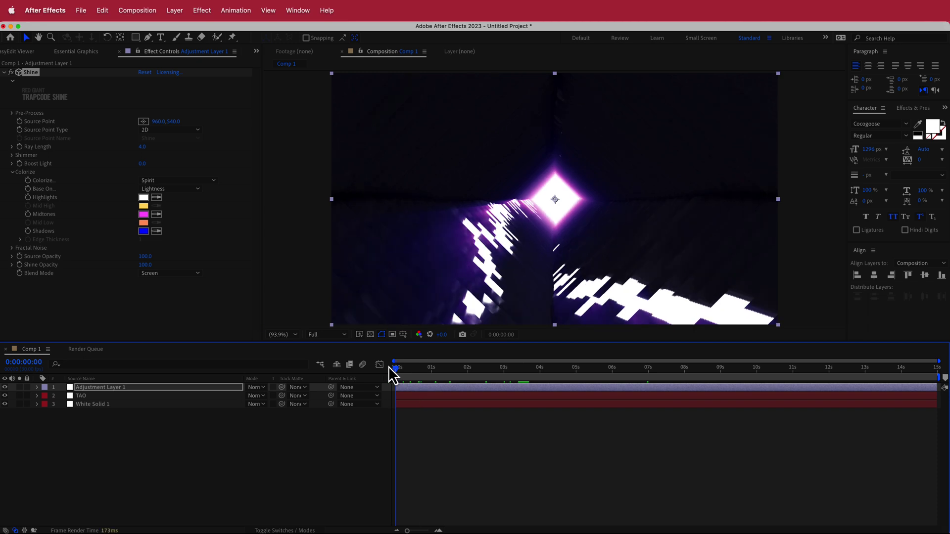
Set Shine's Ray Length to 6, comparing it with a value of 5
{"action": "left_click", "coordinate": [144, 151]}
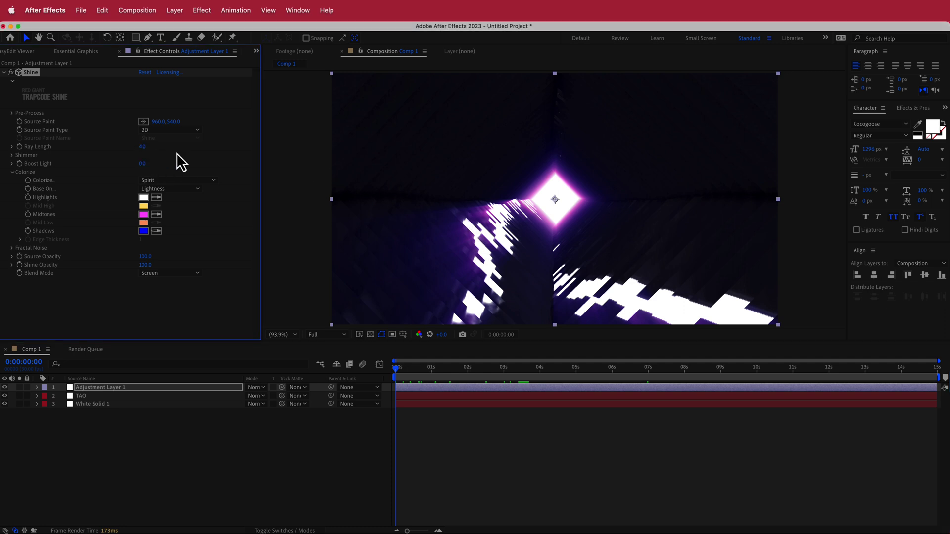
{"action": "left_click", "coordinate": [143, 148]}
{"action": "key", "text": "Return"}
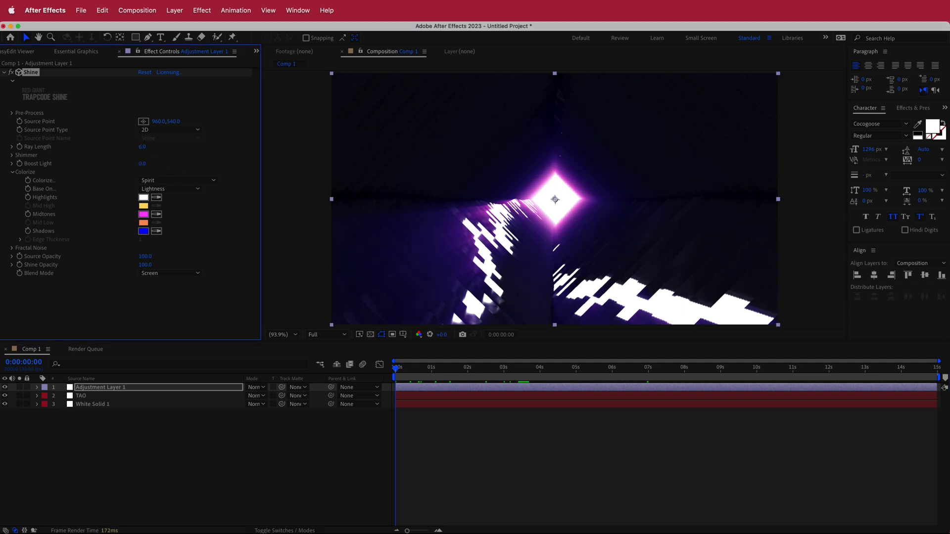
{"action": "left_click", "coordinate": [143, 147]}
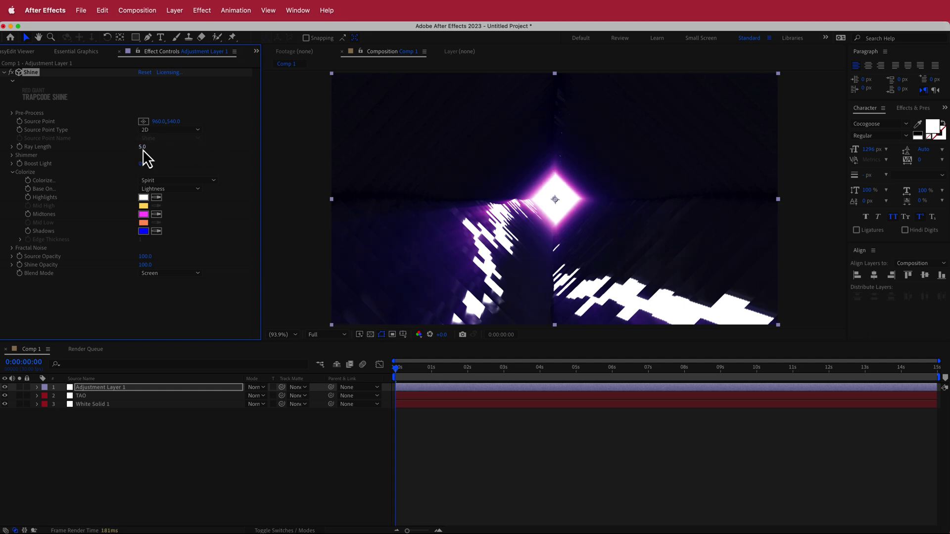
{"action": "key", "text": "Return"}
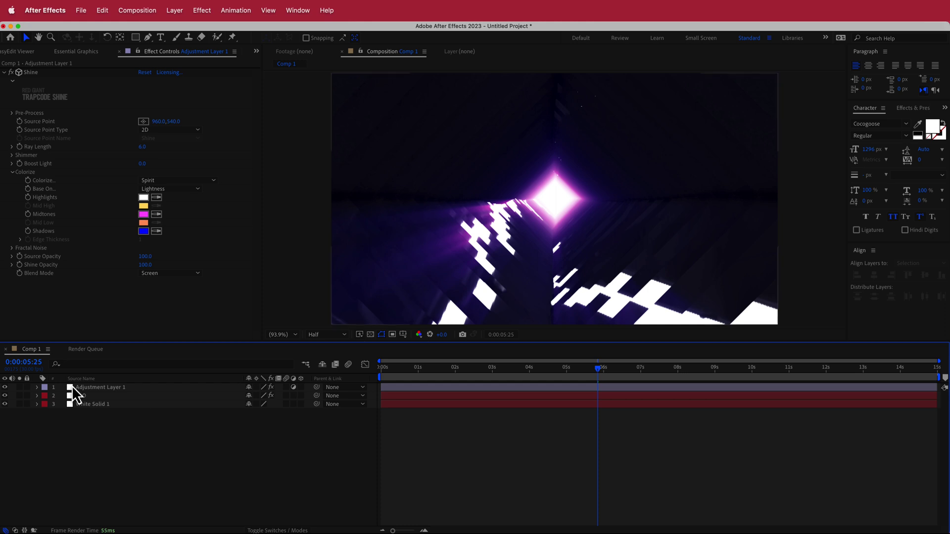
Add a two-node camera with the 35mm preset to the composition
{"action": "right_click", "coordinate": [311, 387]}
{"action": "mouse_move", "coordinate": [343, 397]}
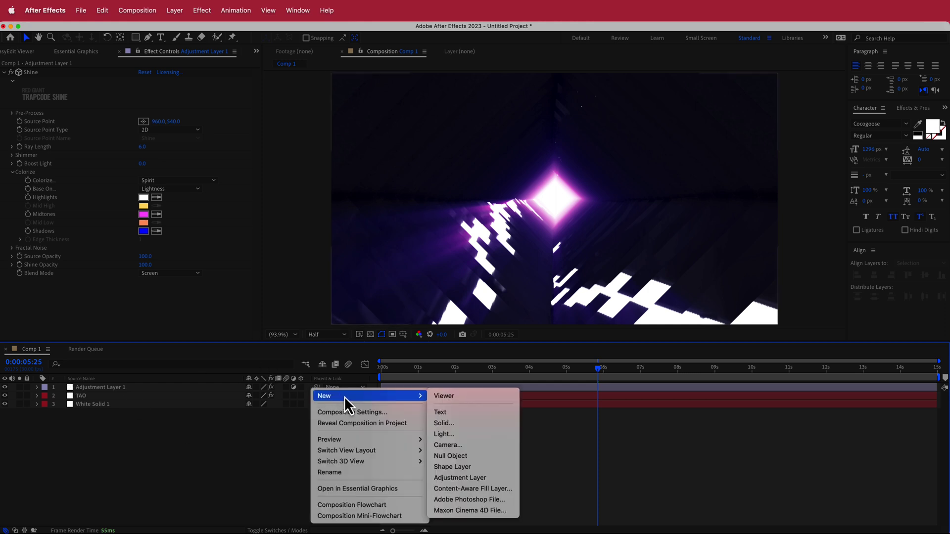
{"action": "left_click", "coordinate": [468, 445]}
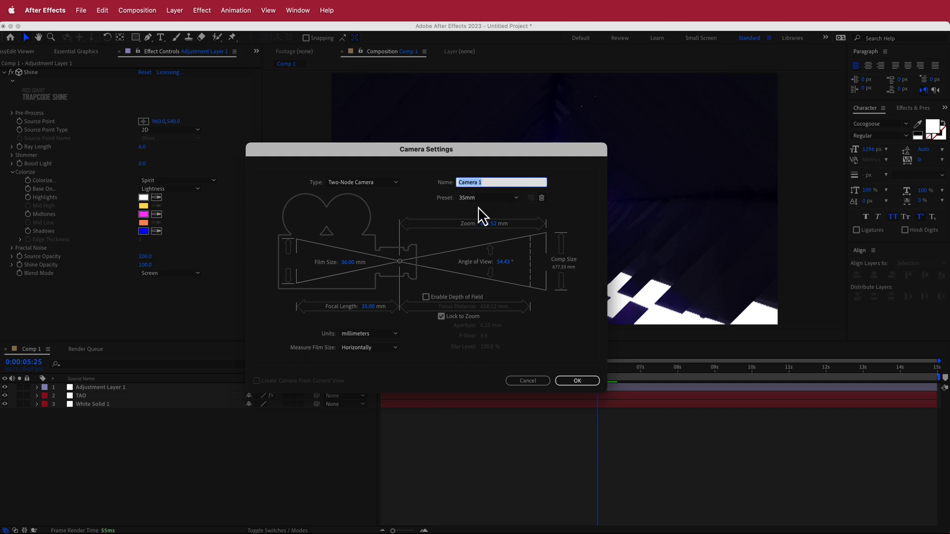
{"action": "left_click", "coordinate": [577, 380]}
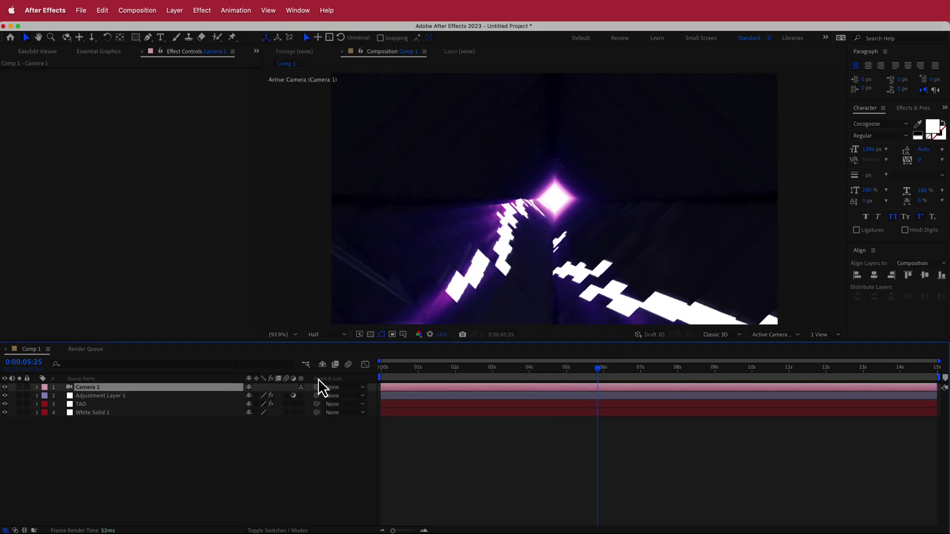
Add a null object above the camera and parent the camera to it
{"action": "right_click", "coordinate": [311, 387]}
{"action": "mouse_move", "coordinate": [329, 396]}
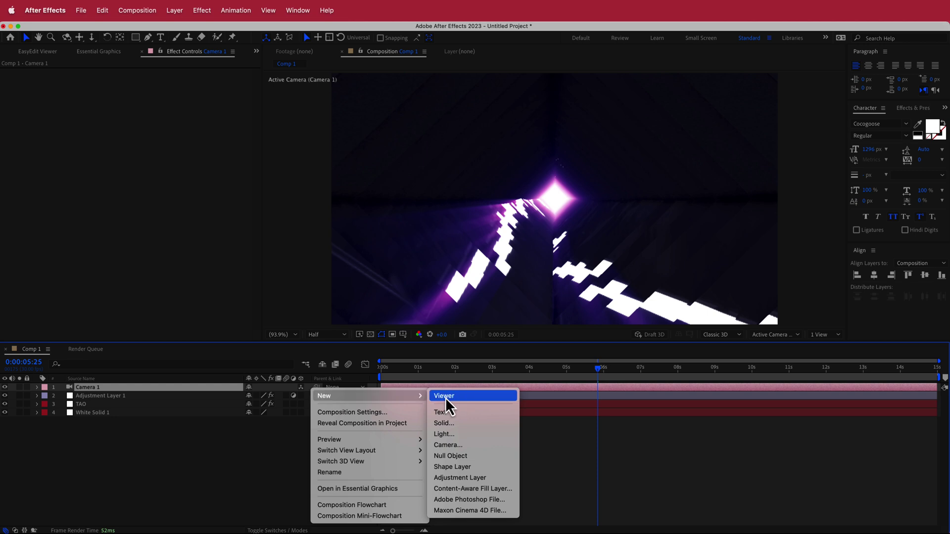
{"action": "left_click", "coordinate": [471, 457]}
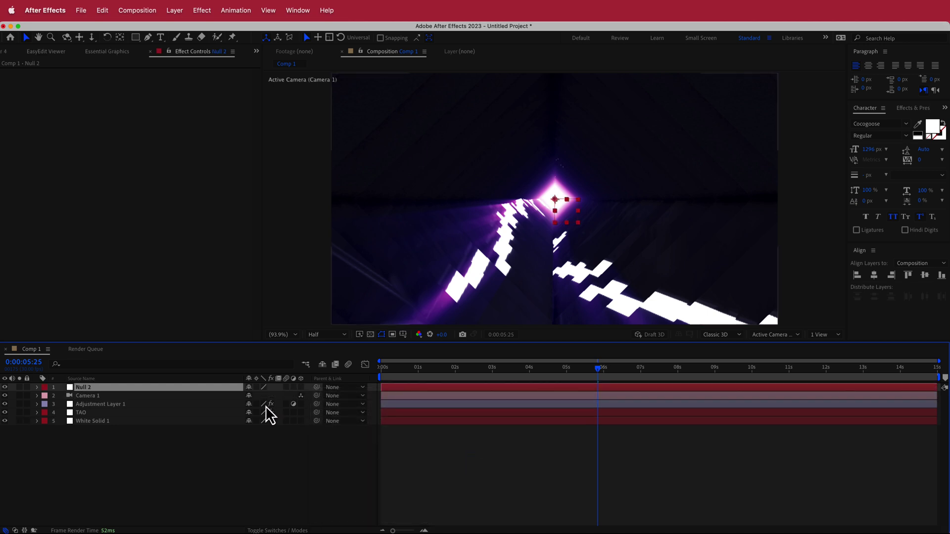
{"action": "left_click_drag", "start_coordinate": [317, 396], "coordinate": [139, 392]}
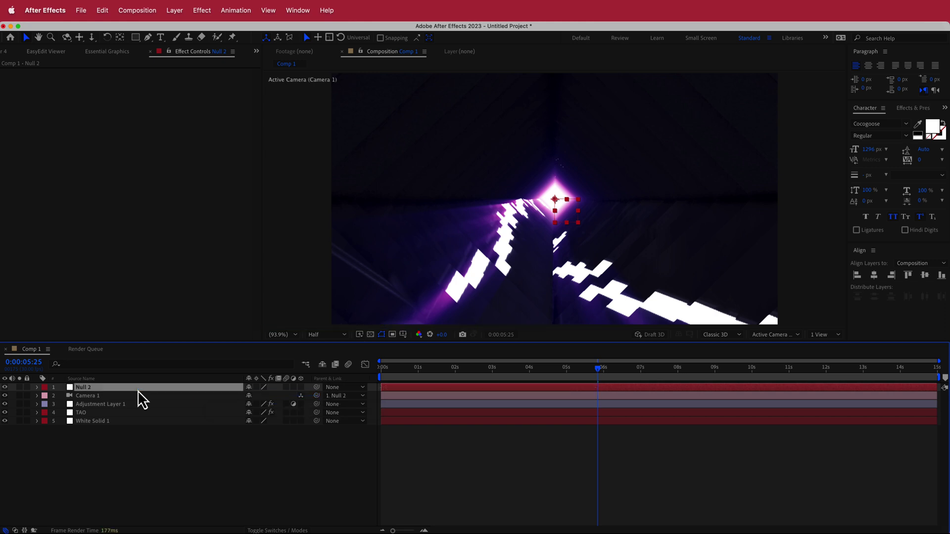
Turn the null that the camera is parented to into a 3D layer
{"action": "left_click", "coordinate": [300, 388]}
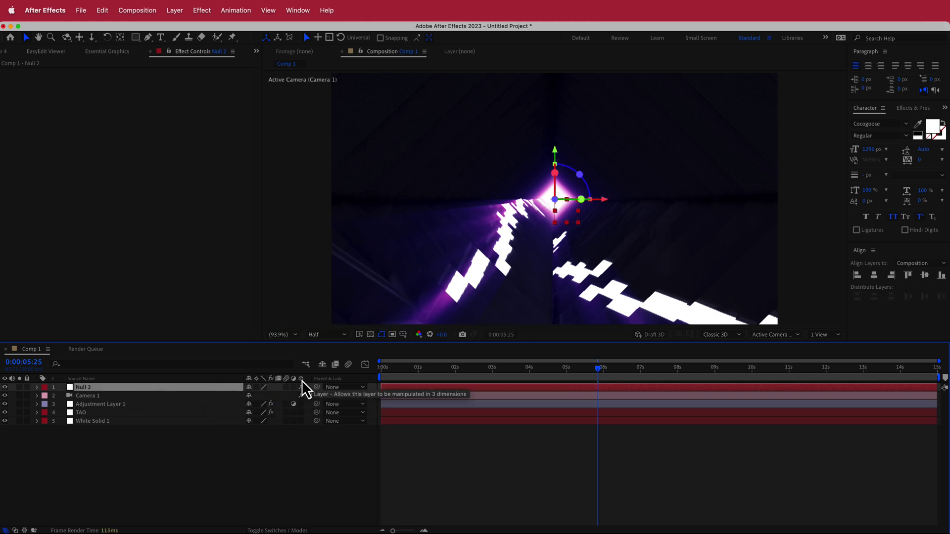
{"action": "left_click", "coordinate": [274, 531]}
{"action": "left_click", "coordinate": [275, 531]}
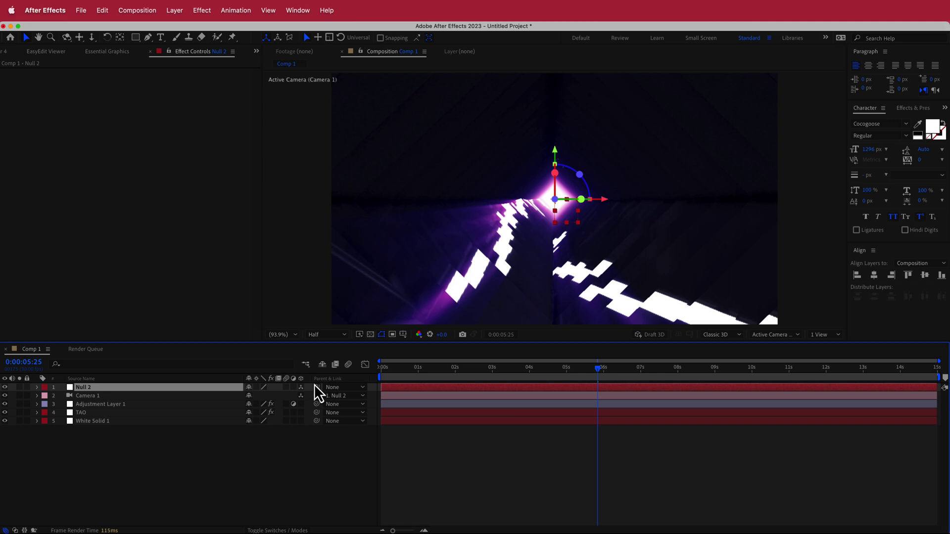
Keyframe the null's Z Rotation at 46° on the composition's first frame
{"action": "left_click_drag", "start_coordinate": [600, 376], "coordinate": [329, 365]}
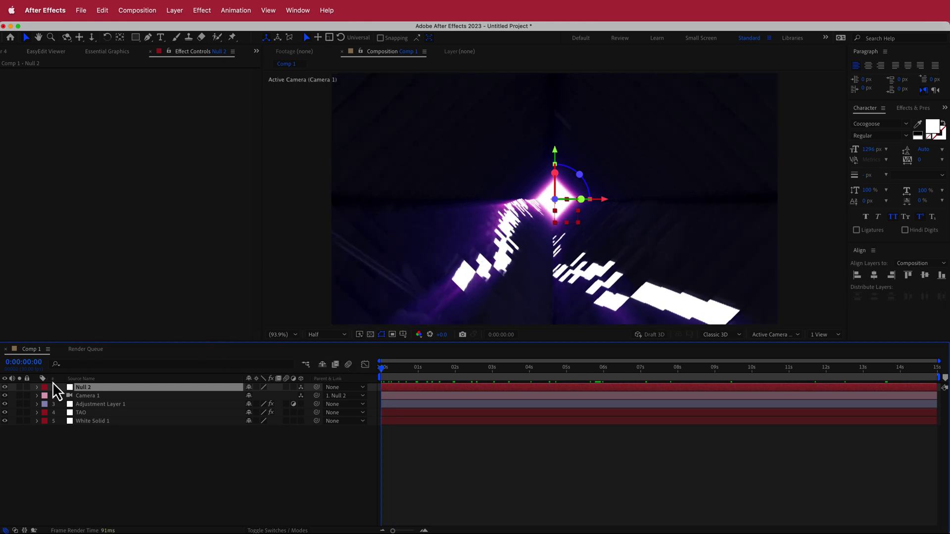
{"action": "left_click", "coordinate": [37, 388]}
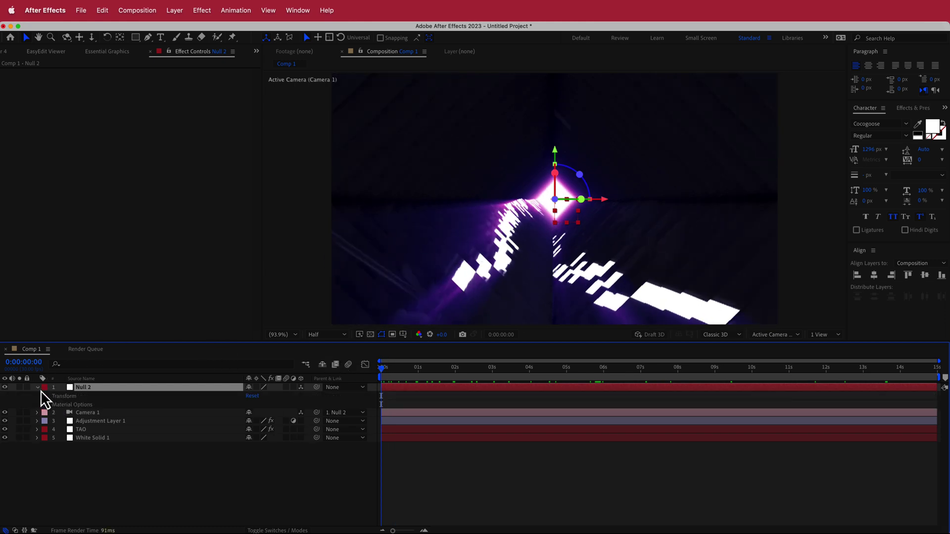
{"action": "left_click", "coordinate": [45, 397]}
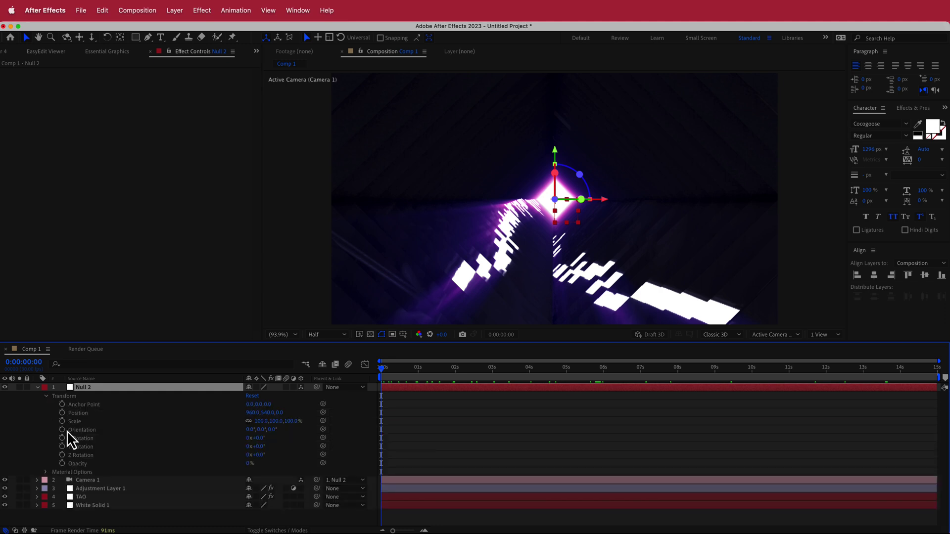
{"action": "left_click_drag", "start_coordinate": [262, 456], "coordinate": [298, 455]}
{"action": "key", "text": "super+z"}
{"action": "left_click", "coordinate": [62, 455]}
{"action": "left_click", "coordinate": [258, 456]}
{"action": "type", "text": "40"}
{"action": "key", "text": "Return"}
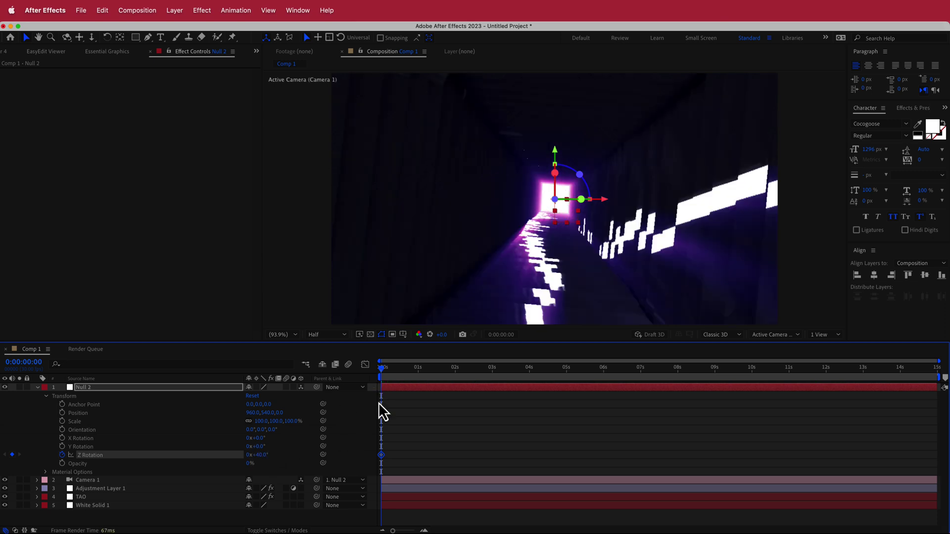
{"action": "left_click_drag", "start_coordinate": [261, 457], "coordinate": [265, 458]}
Keyframe the null's Z Rotation at 184° on the last frame and preview the spin from the start
{"action": "left_click_drag", "start_coordinate": [393, 378], "coordinate": [942, 368]}
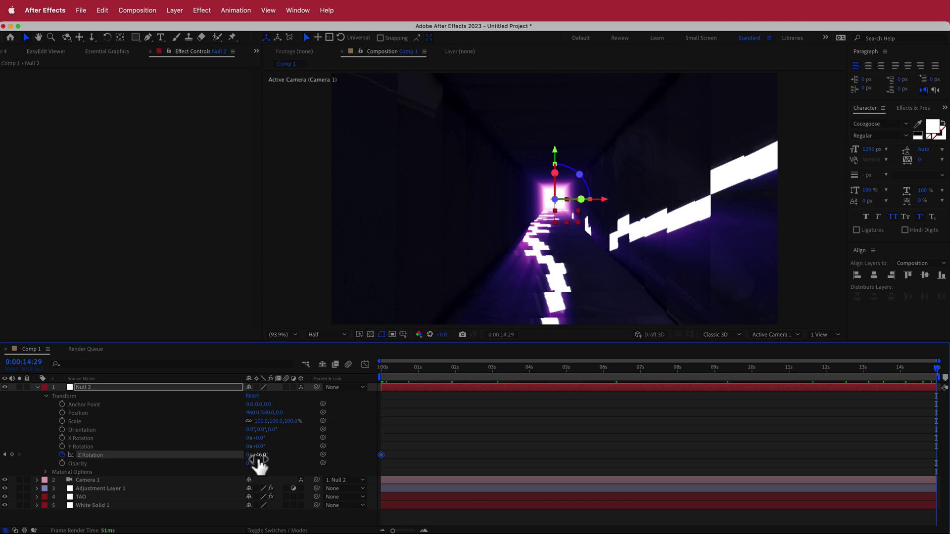
{"action": "left_click_drag", "start_coordinate": [261, 458], "coordinate": [327, 458]}
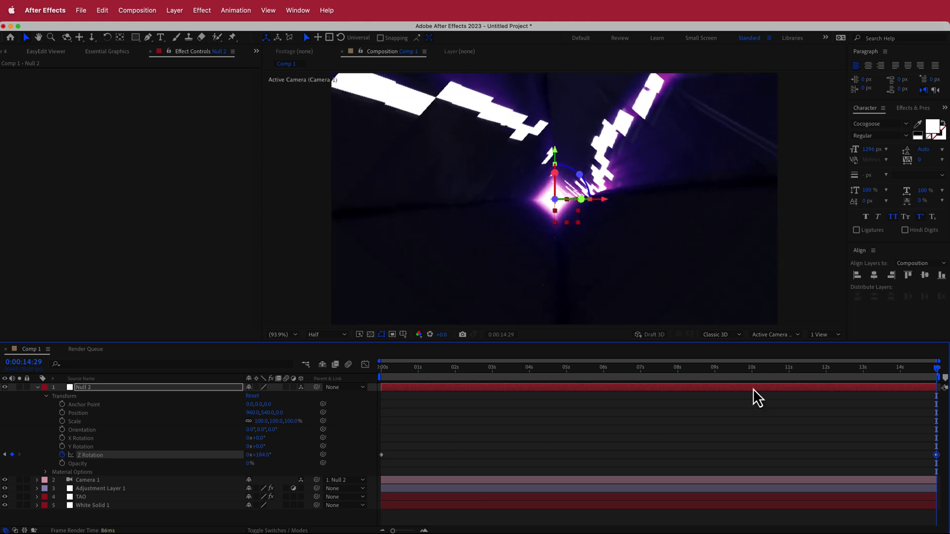
{"action": "left_click_drag", "start_coordinate": [940, 373], "coordinate": [382, 383]}
{"action": "key", "text": "space"}
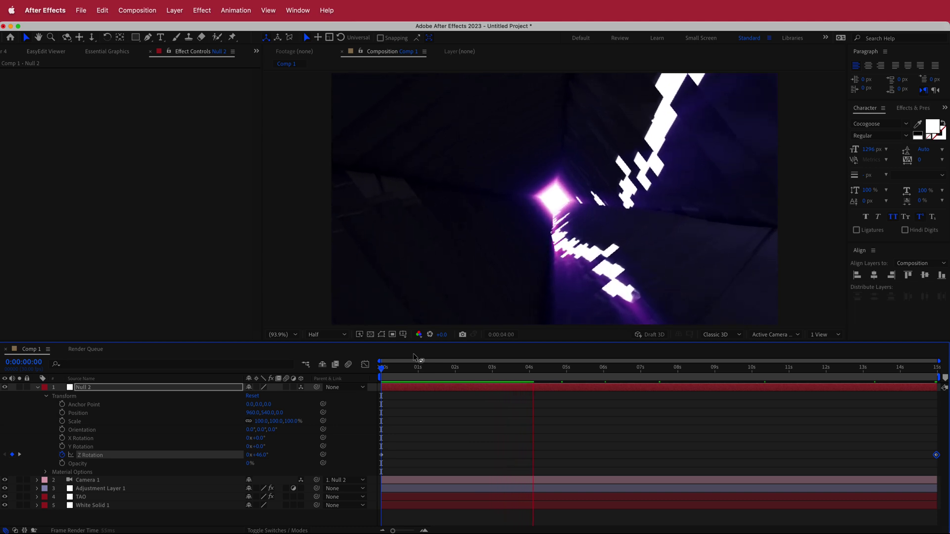
{"action": "left_click", "coordinate": [37, 388]}
{"action": "key", "text": "space"}
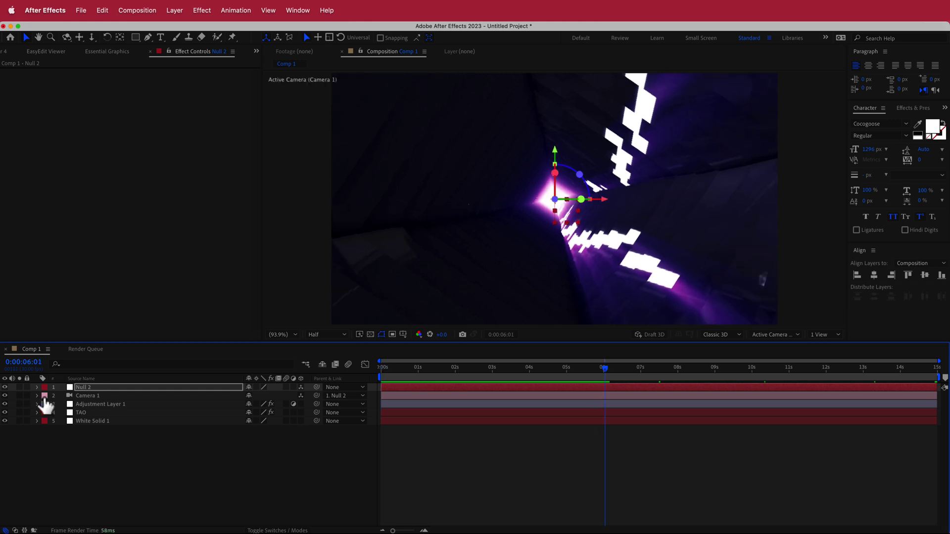
Set the camera's Zoom to 1000 pixels and scrub through the opening to check the wider view
{"action": "left_click", "coordinate": [36, 396]}
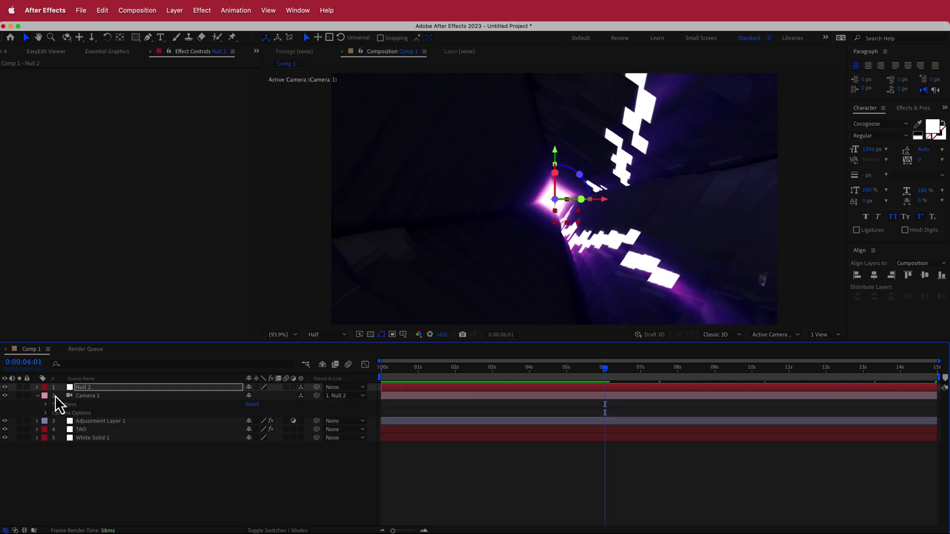
{"action": "left_click", "coordinate": [46, 414]}
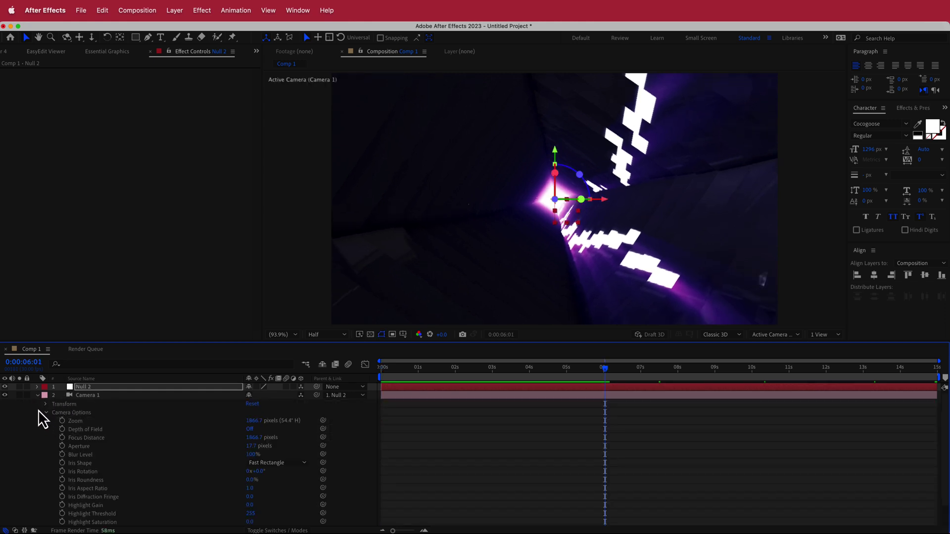
{"action": "left_click_drag", "start_coordinate": [573, 372], "coordinate": [366, 378]}
{"action": "left_click", "coordinate": [253, 421]}
{"action": "type", "text": "1000"}
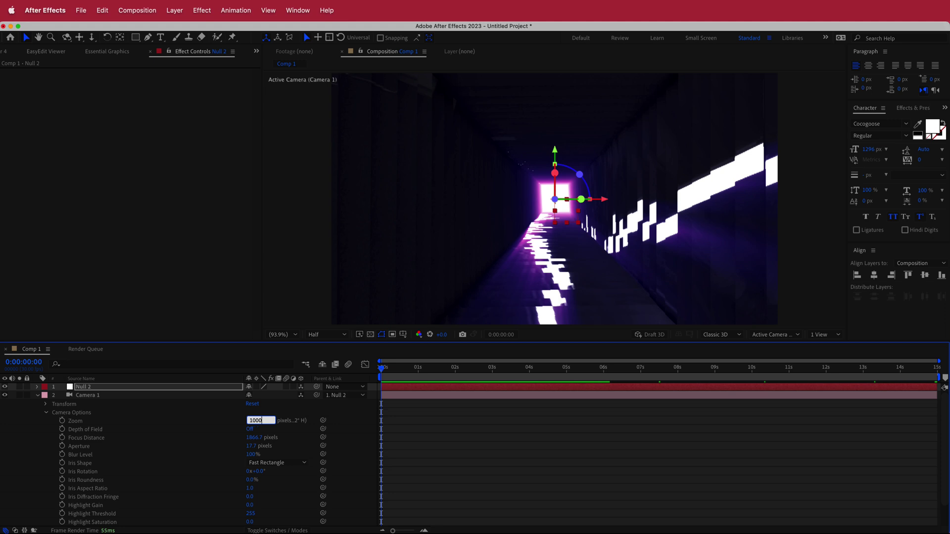
{"action": "key", "text": "Return"}
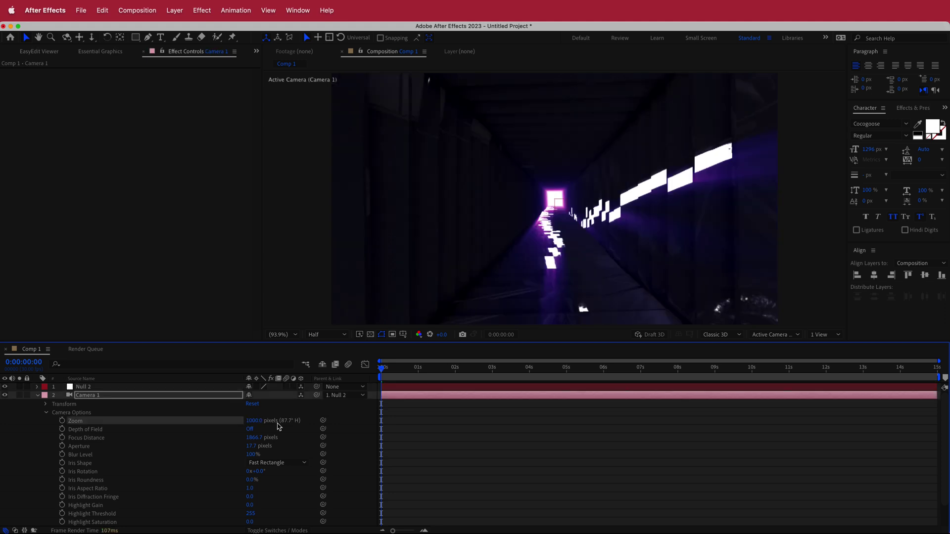
{"action": "left_click_drag", "start_coordinate": [384, 372], "coordinate": [441, 372]}
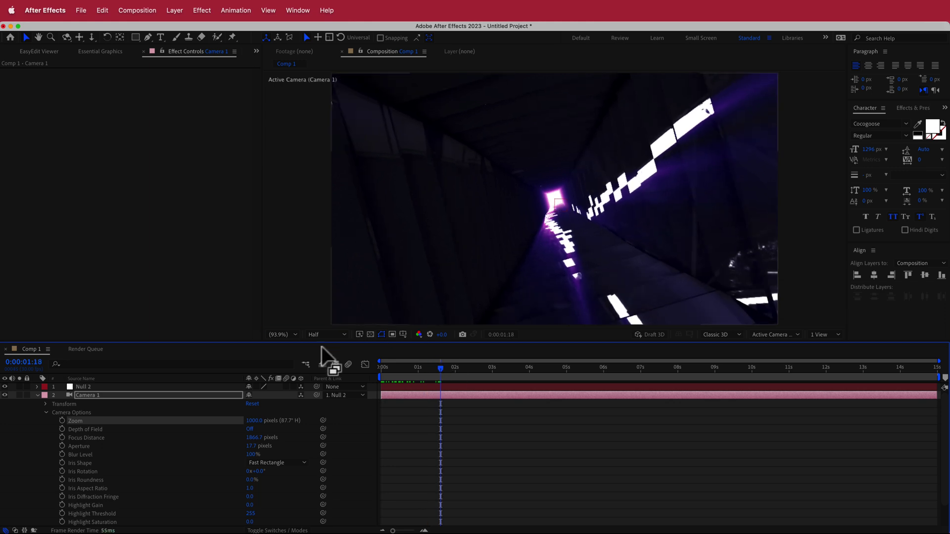
Enable Depth of Field on the camera and set its Aperture to 75 pixels
{"action": "left_click", "coordinate": [252, 431]}
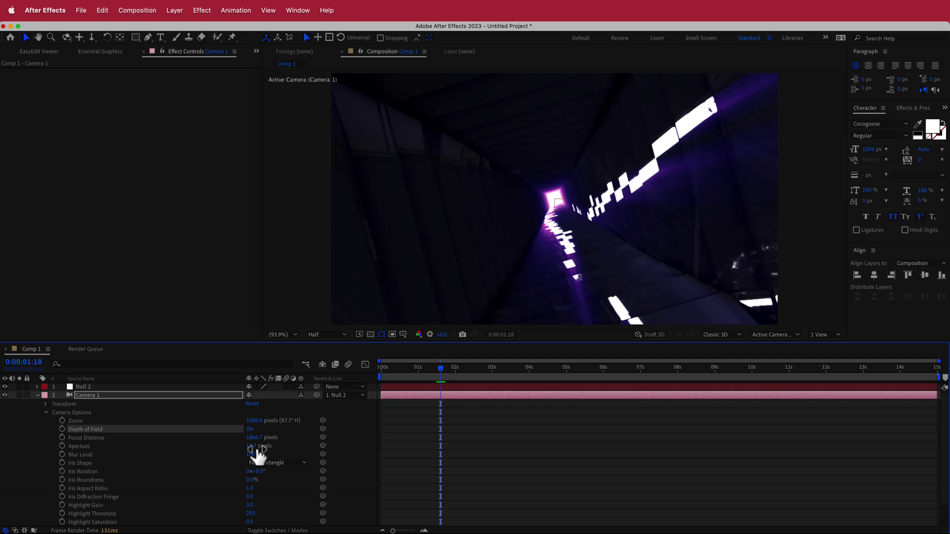
{"action": "left_click_drag", "start_coordinate": [251, 448], "coordinate": [290, 447]}
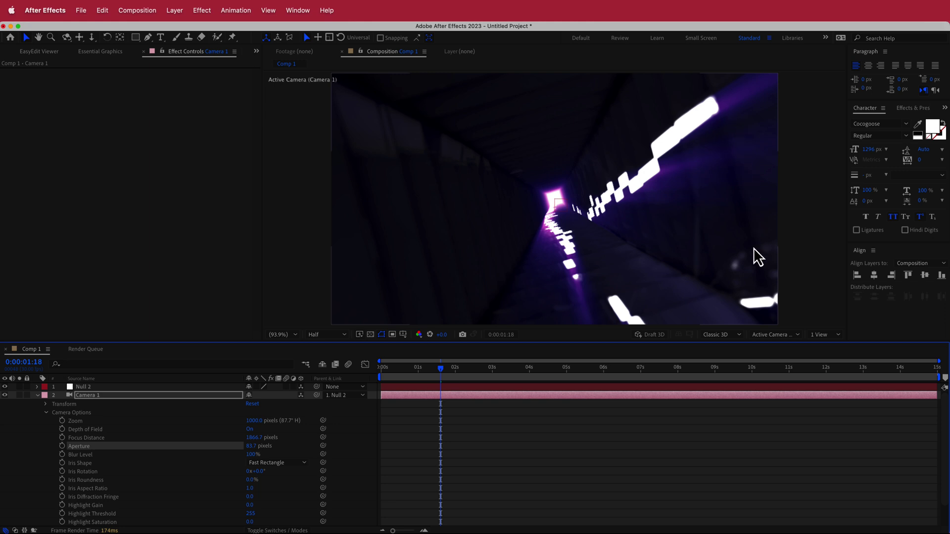
{"action": "left_click", "coordinate": [251, 446]}
{"action": "type", "text": "75"}
{"action": "key", "text": "Return"}
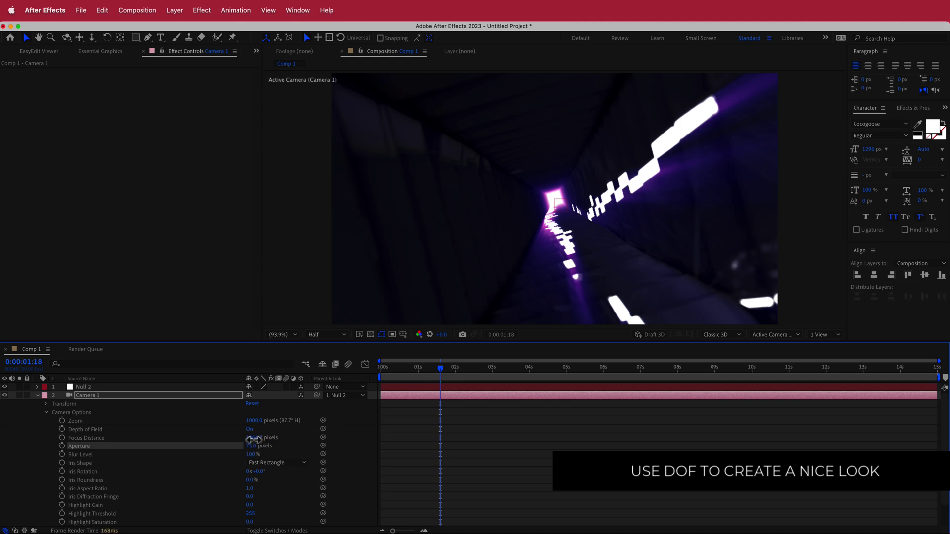
Set the camera's Focus Distance to 5000 pixels and preview the blur over the first seconds
{"action": "left_click", "coordinate": [282, 448]}
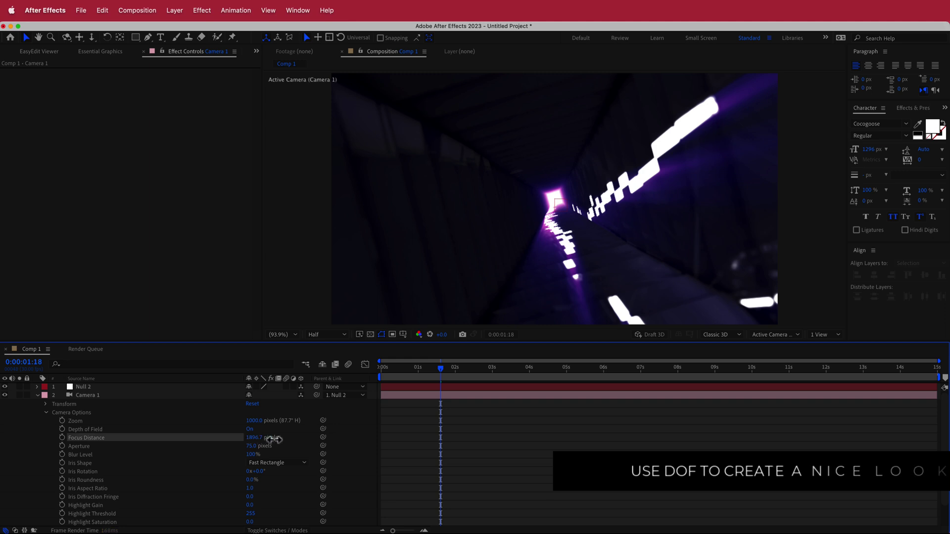
{"action": "left_click", "coordinate": [254, 438]}
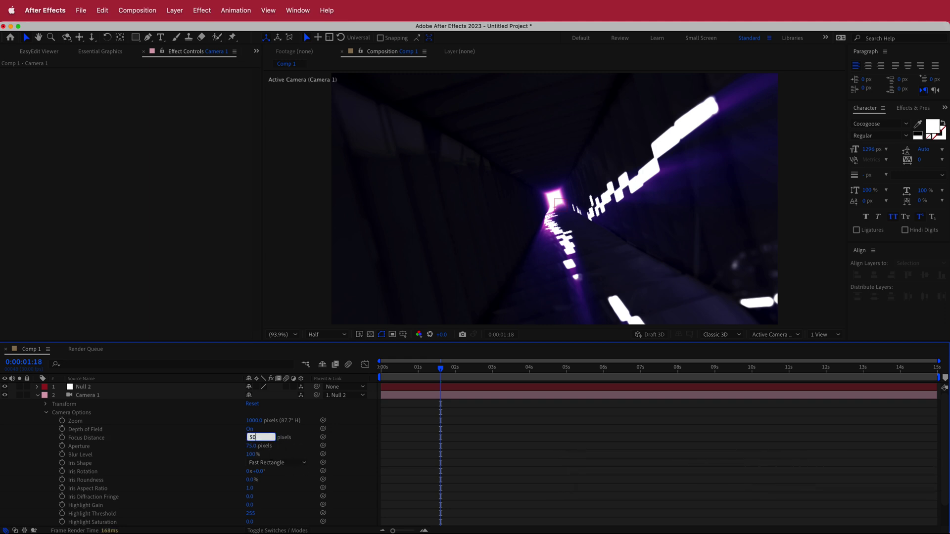
{"action": "key", "text": "Return"}
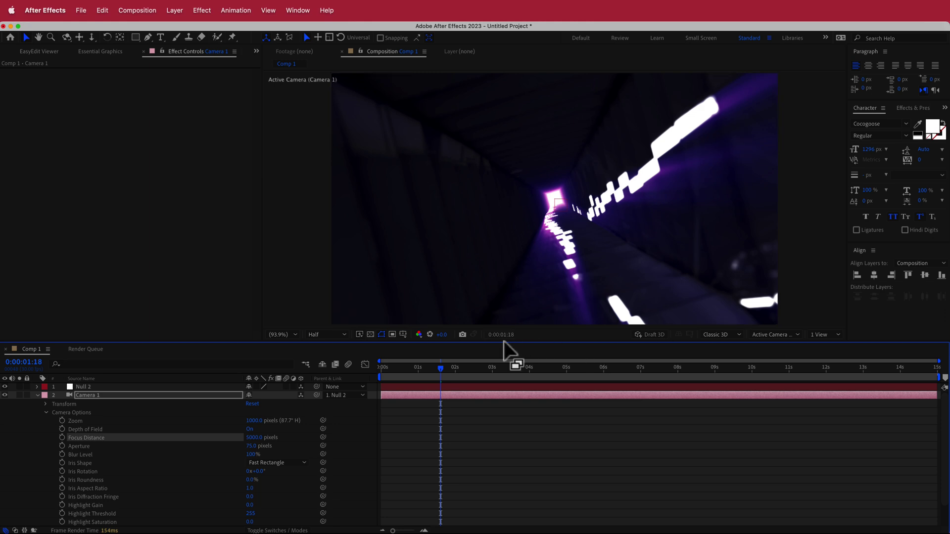
{"action": "left_click_drag", "start_coordinate": [441, 376], "coordinate": [396, 377]}
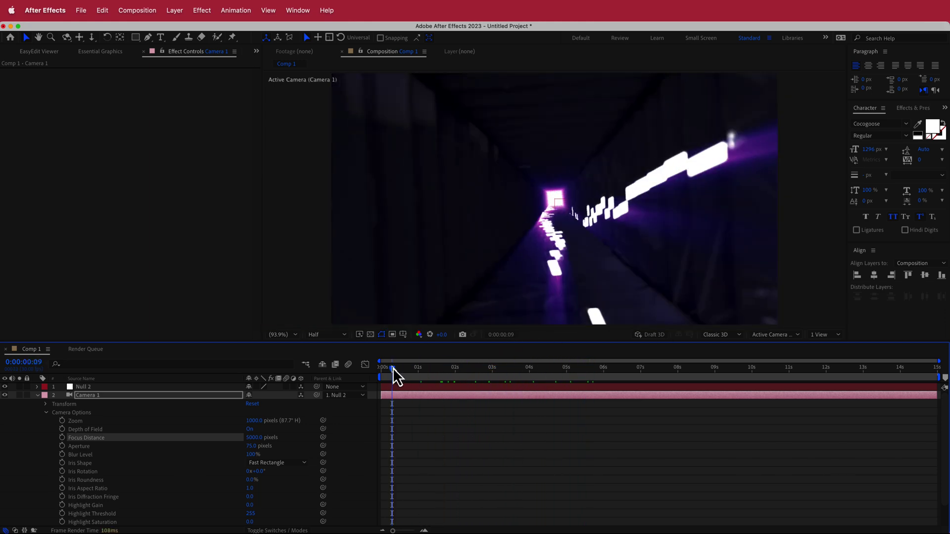
{"action": "key", "text": "space"}
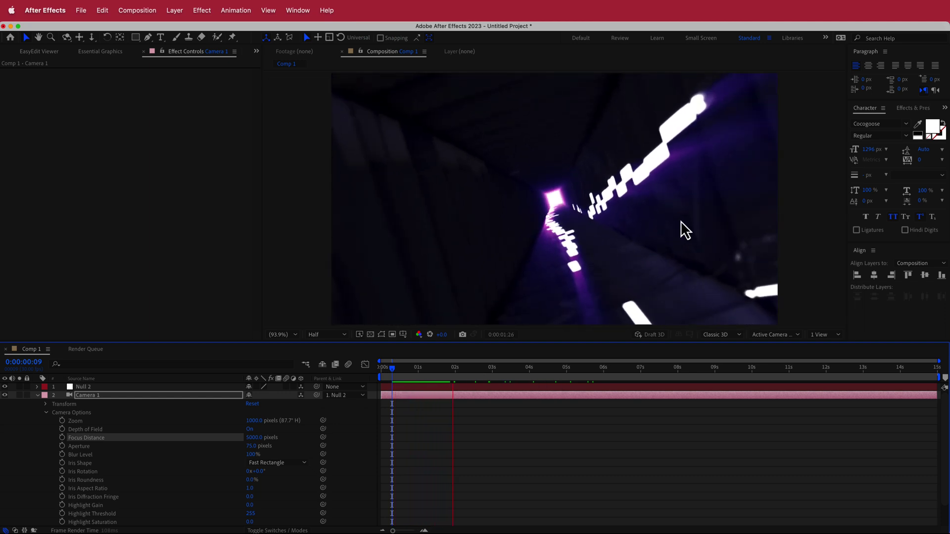
{"action": "key", "text": "space"}
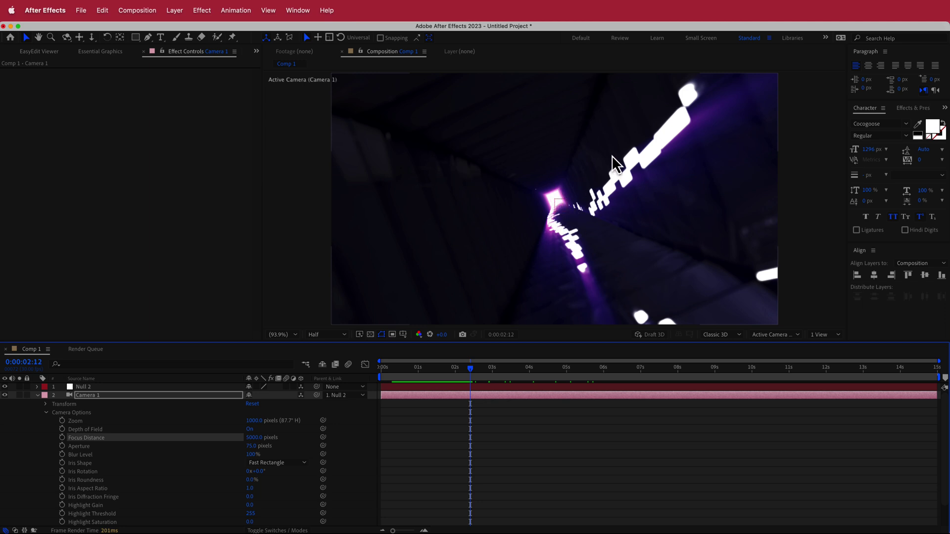
{"action": "left_click", "coordinate": [37, 395]}
Add a new adjustment layer and place it above the null at the top of the layer stack
{"action": "right_click", "coordinate": [314, 396]}
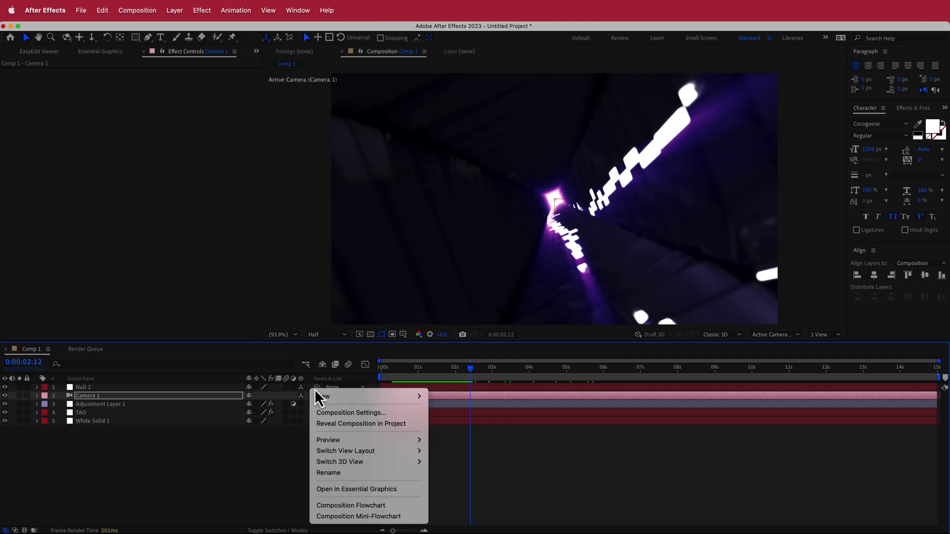
{"action": "mouse_move", "coordinate": [343, 397]}
{"action": "left_click", "coordinate": [485, 478]}
{"action": "left_click_drag", "start_coordinate": [97, 400], "coordinate": [97, 389]}
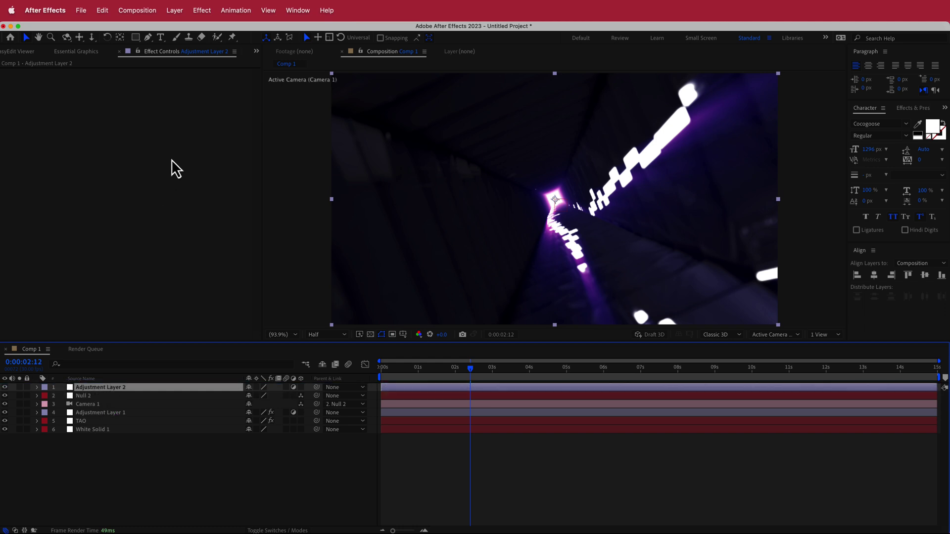
Apply Curves to the new adjustment layer and shape a slight S-curve with darker shadows and brighter highlights
{"action": "key", "text": "ctrl+space"}
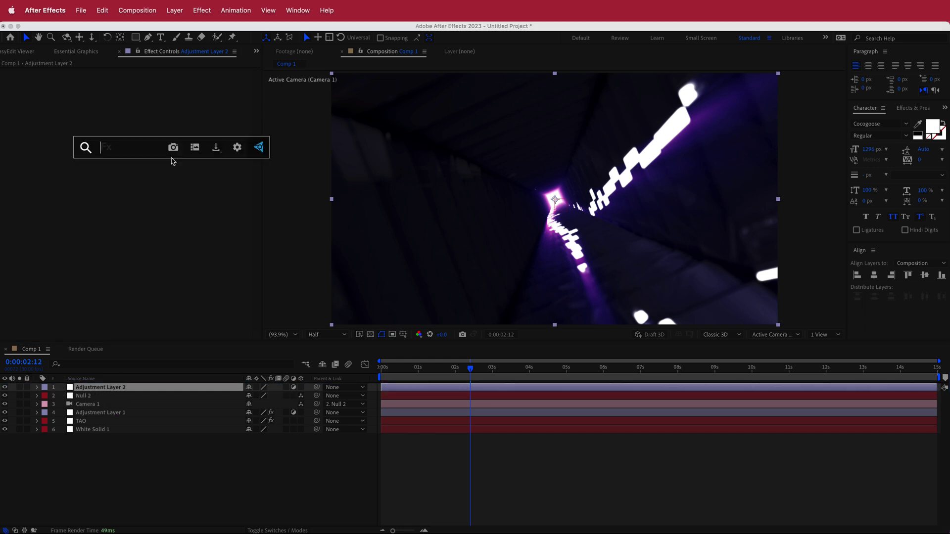
{"action": "type", "text": "curves"}
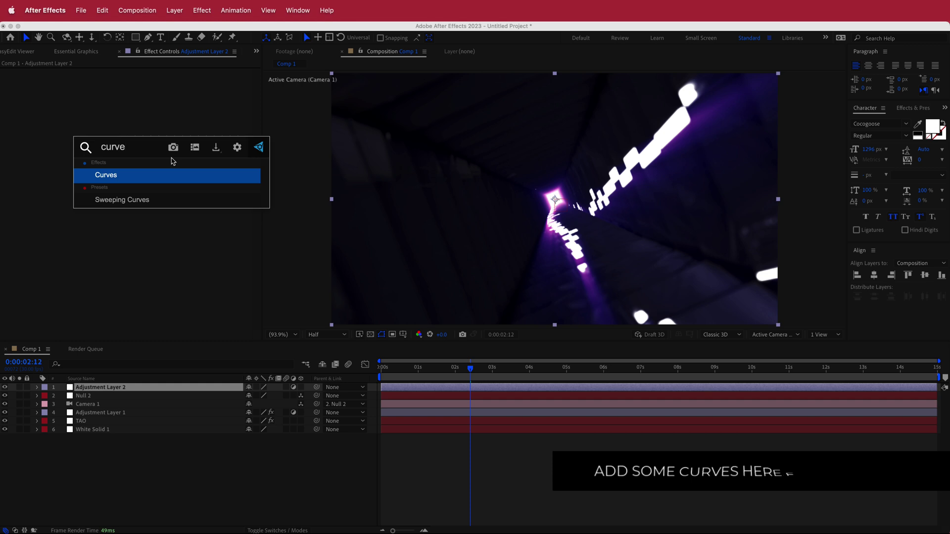
{"action": "key", "text": "Return"}
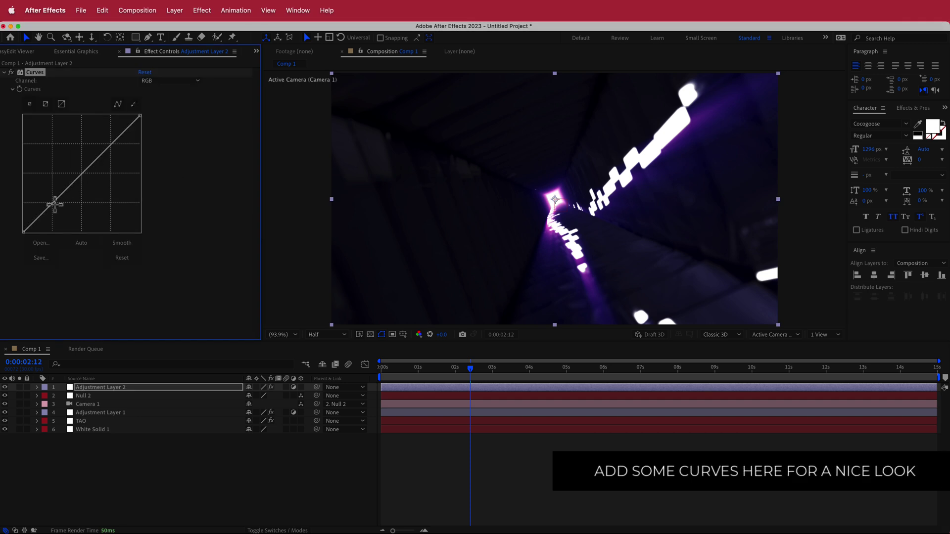
{"action": "left_click_drag", "start_coordinate": [54, 204], "coordinate": [58, 210]}
{"action": "left_click", "coordinate": [114, 144]}
{"action": "mouse_move", "coordinate": [114, 144]}
{"action": "left_mouse_down"}
{"action": "mouse_move", "coordinate": [117, 151]}
{"action": "mouse_move", "coordinate": [110, 144]}
{"action": "left_mouse_up"}
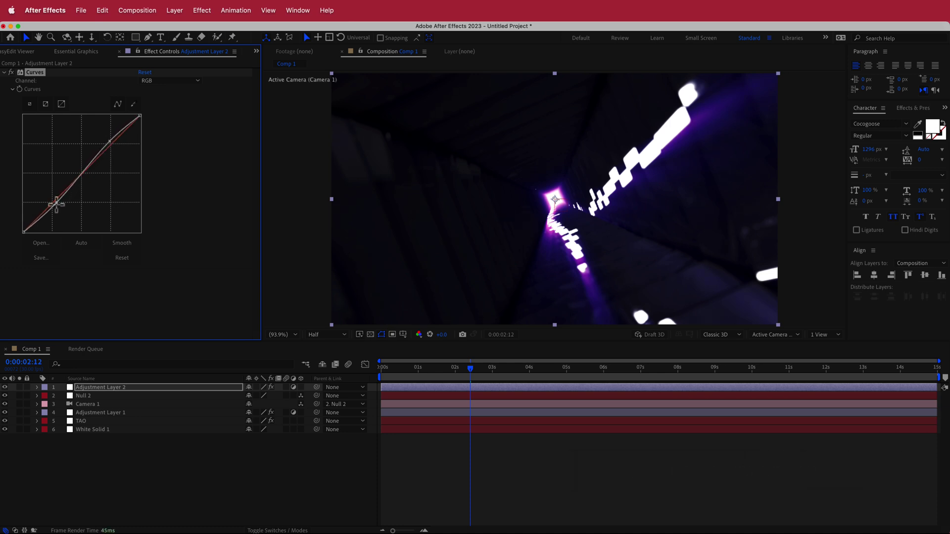
{"action": "left_click_drag", "start_coordinate": [449, 370], "coordinate": [400, 372]}
Add another adjustment layer on top and apply the Noise effect with an amount of 8%
{"action": "right_click", "coordinate": [310, 391]}
{"action": "mouse_move", "coordinate": [330, 396]}
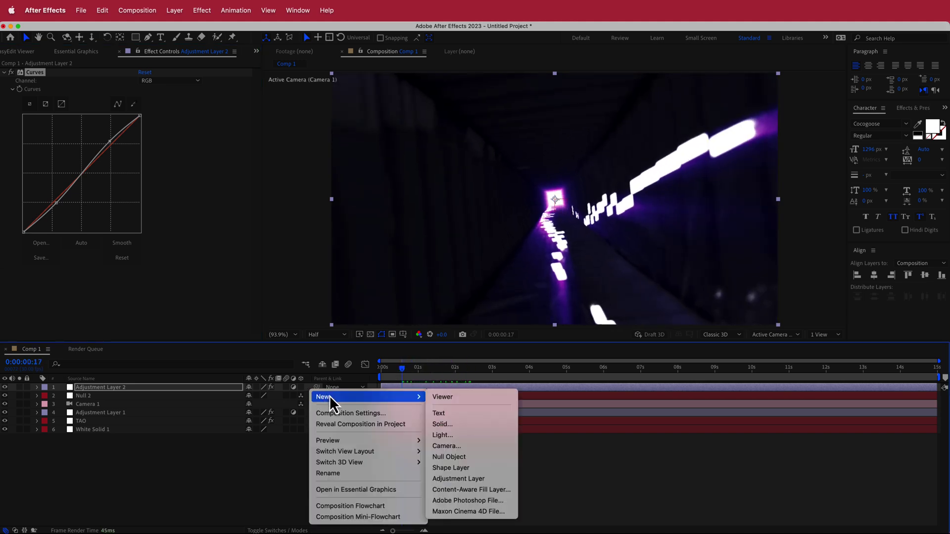
{"action": "left_click", "coordinate": [479, 480]}
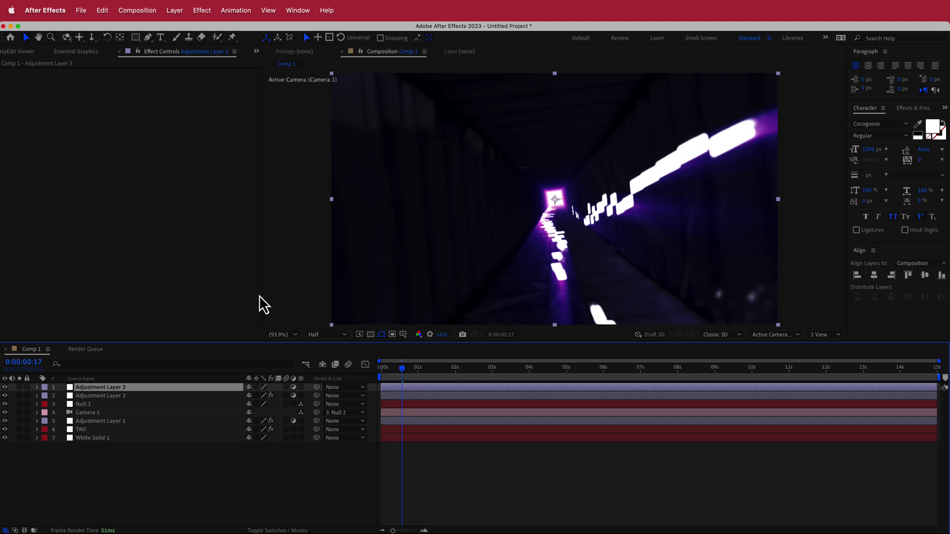
{"action": "key", "text": "ctrl+space"}
{"action": "type", "text": "n"}
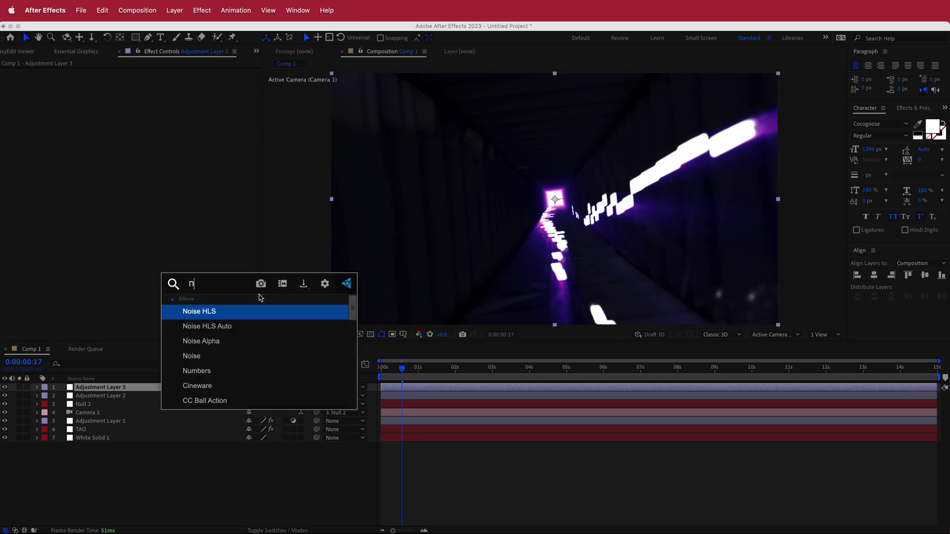
{"action": "key", "text": "Down"}
{"action": "key", "text": "Down"}
{"action": "key", "text": "Down"}
{"action": "key", "text": "Return"}
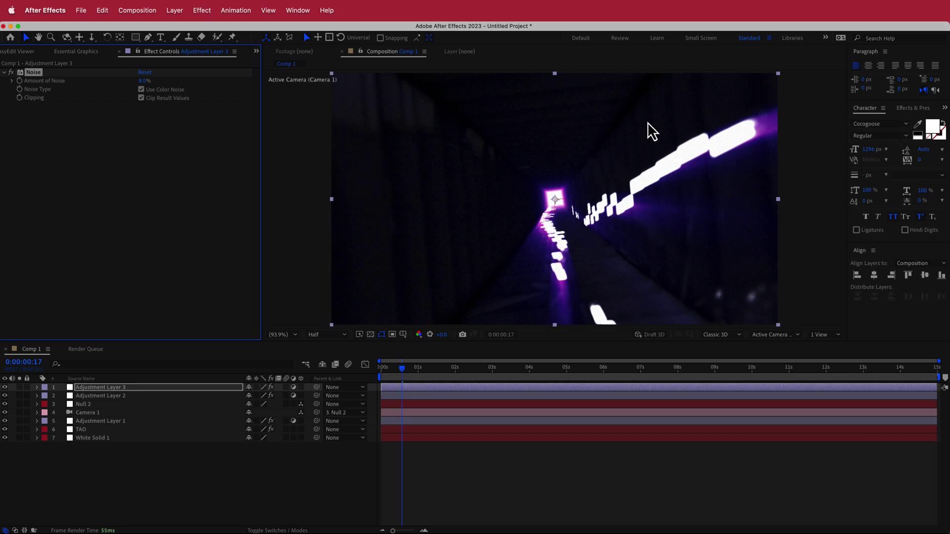
Preview the finished tunnel animation from the first frame
{"action": "left_click_drag", "start_coordinate": [402, 369], "coordinate": [370, 372]}
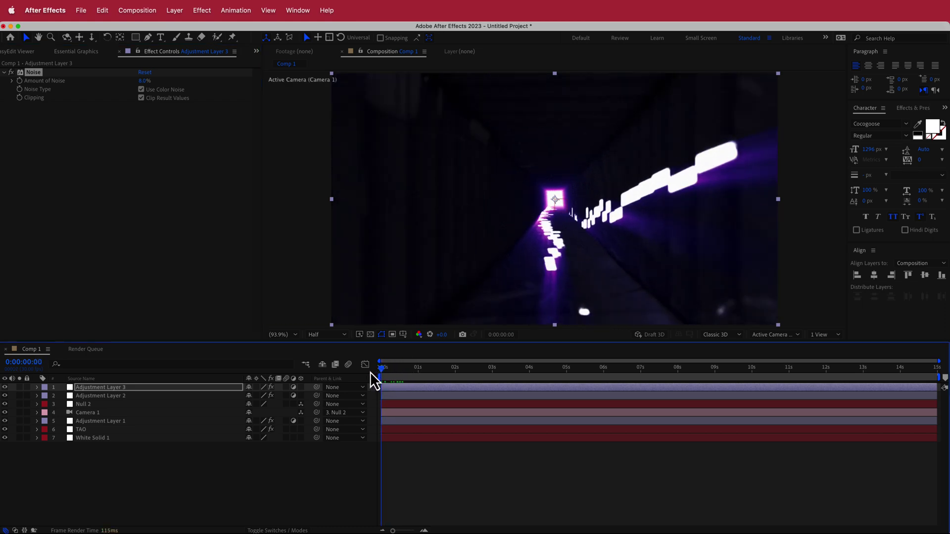
{"action": "key", "text": "space"}
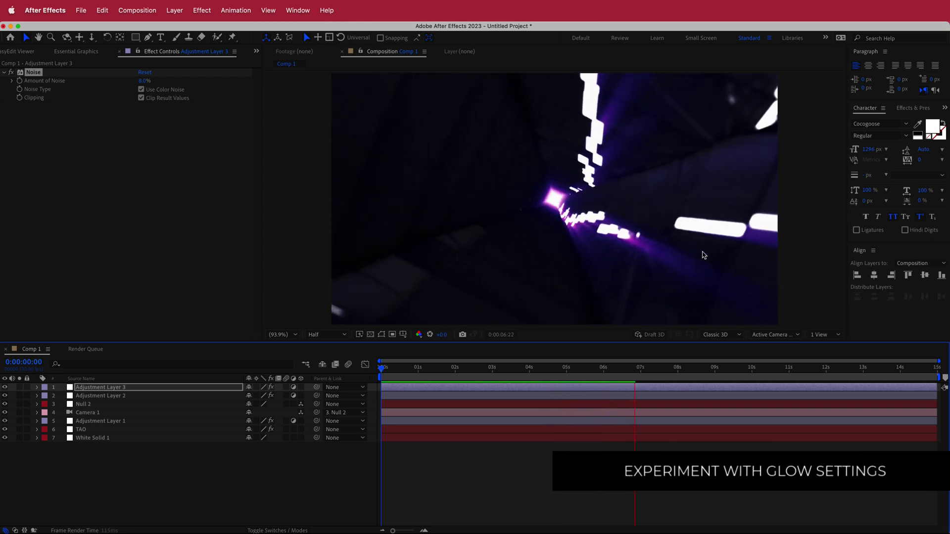
{"action": "left_click_drag", "start_coordinate": [650, 369], "coordinate": [438, 354]}
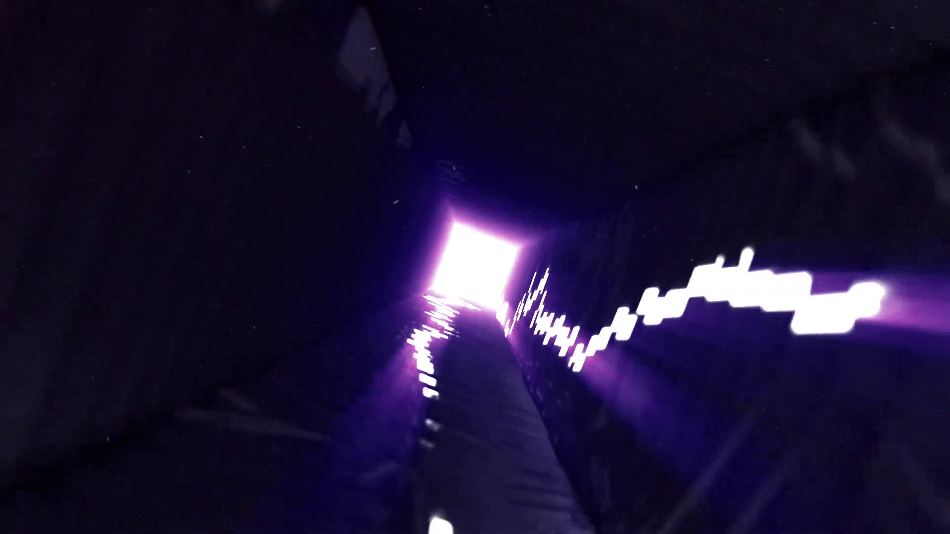